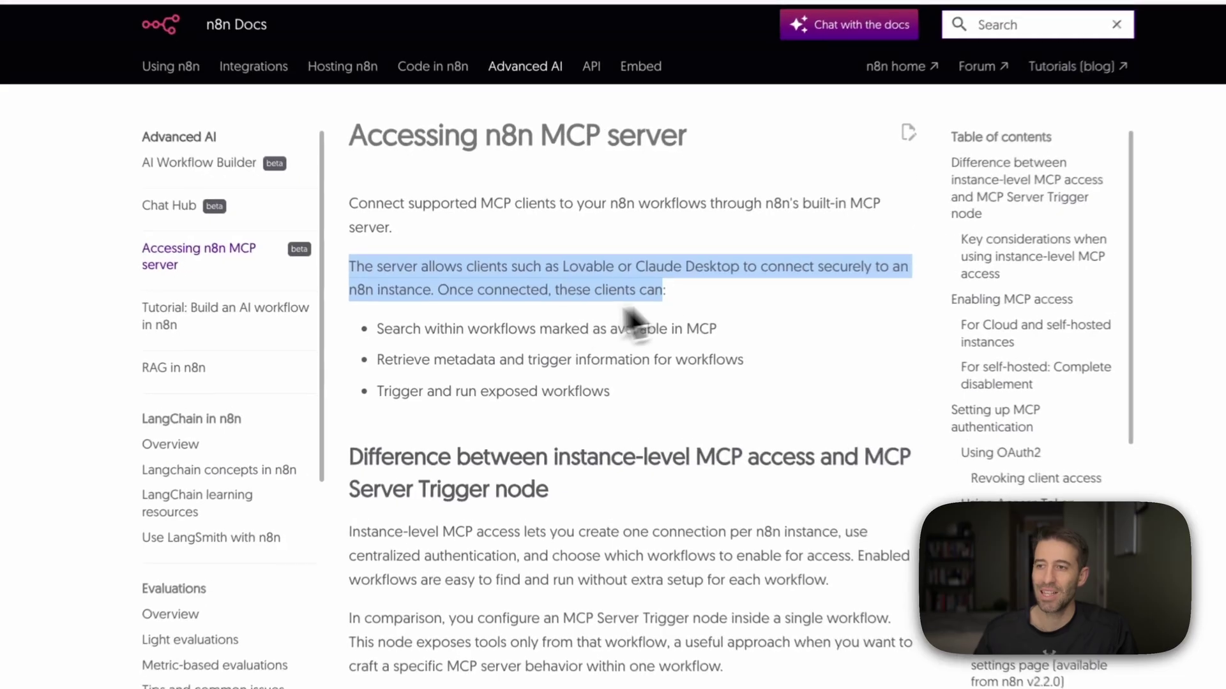
# Step: Read the n8n docs' list of what connected MCP clients can do: search, retrieve metadata, and run exposed workflows
pyautogui.click(463, 332)
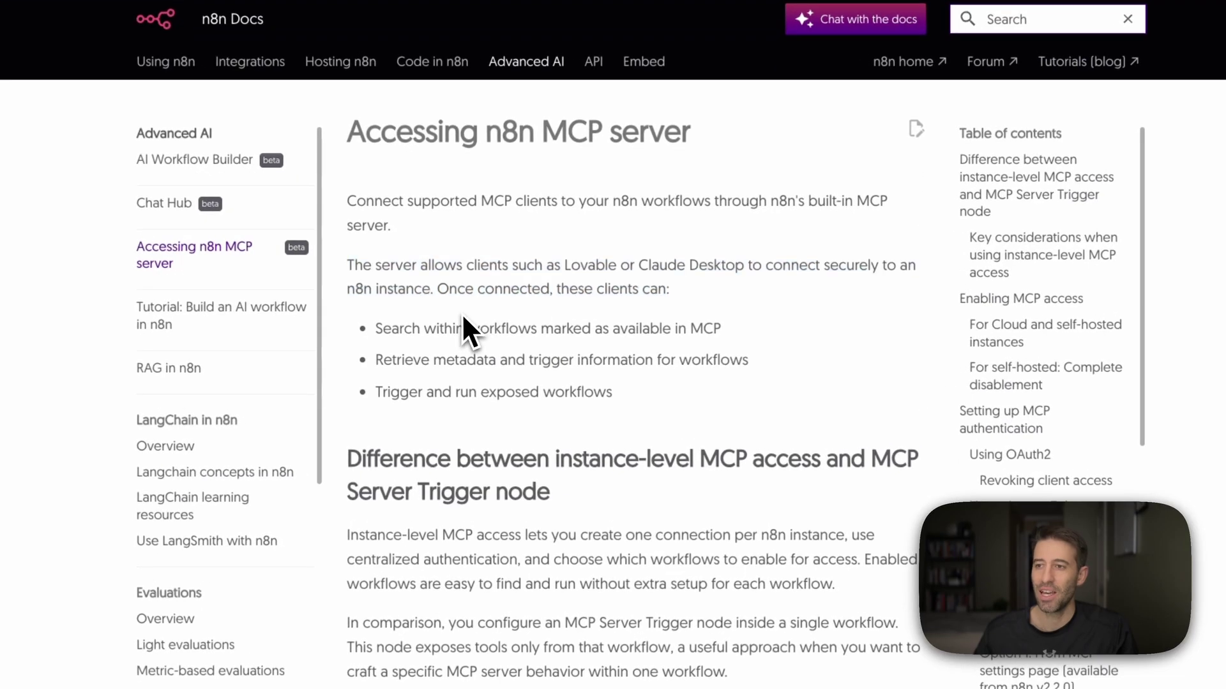
pyautogui.moveTo(390, 330); pyautogui.dragTo(730, 336)
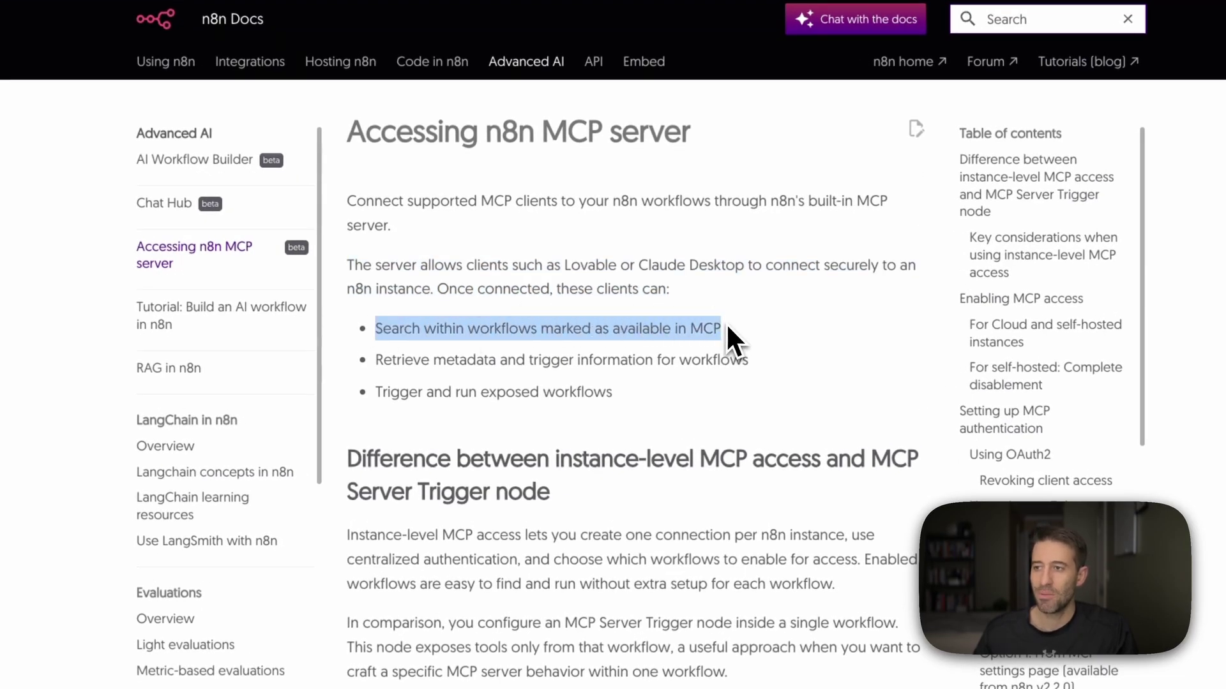
pyautogui.click(377, 360)
pyautogui.moveTo(378, 359); pyautogui.dragTo(755, 377)
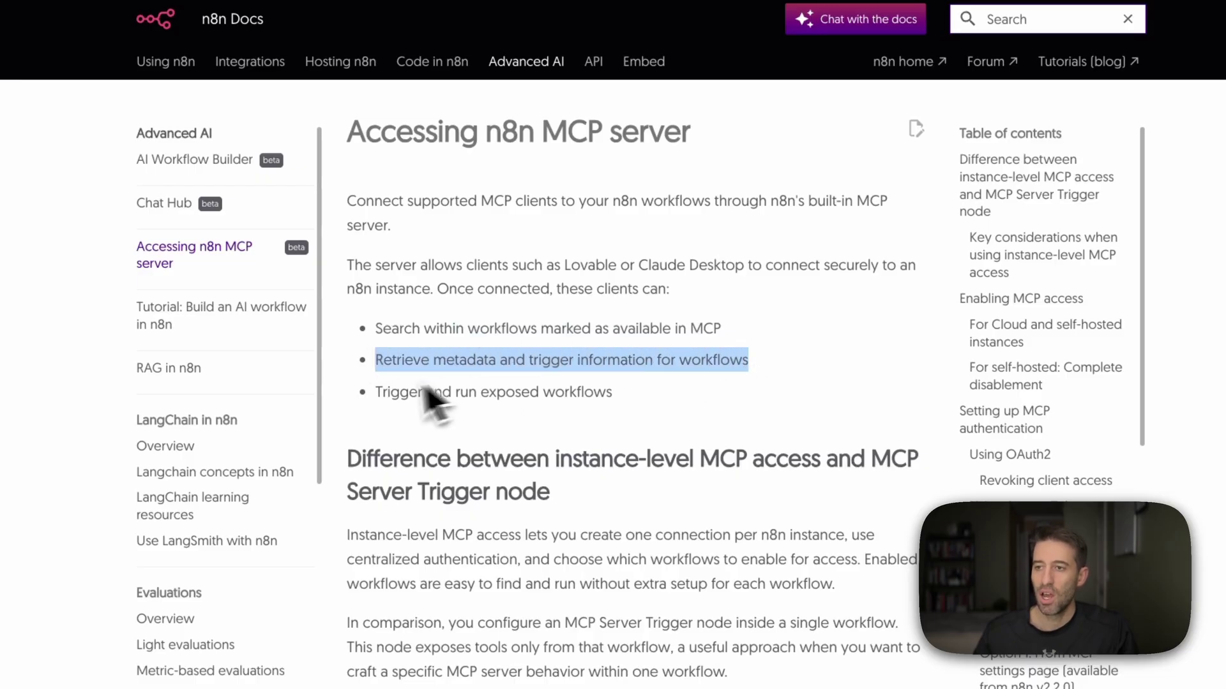
pyautogui.moveTo(374, 391); pyautogui.dragTo(616, 395)
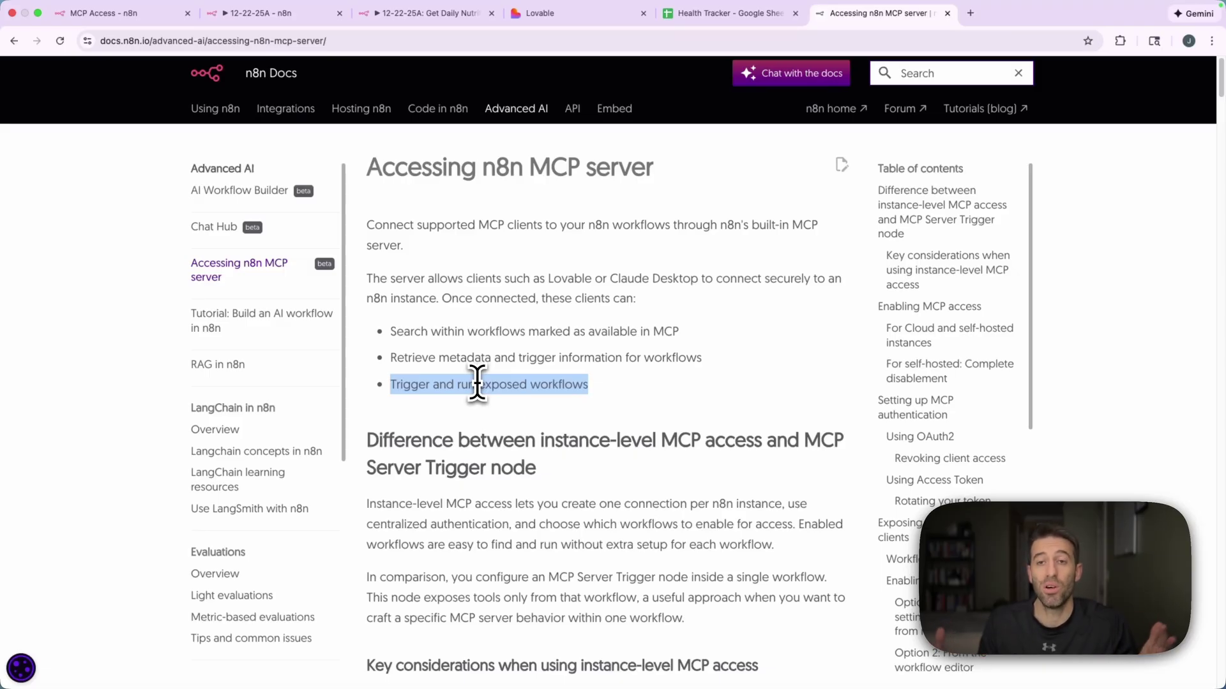
# Step: Switch to the n8n instance and open its MCP Access settings
pyautogui.click(105, 12)
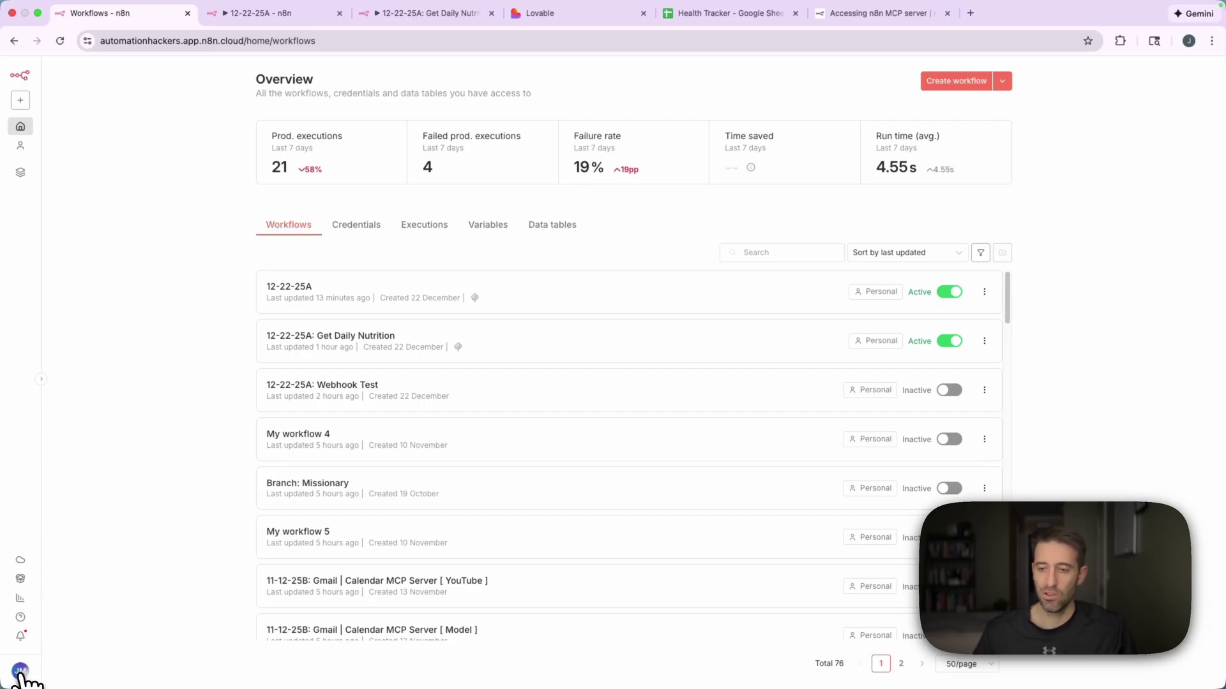
pyautogui.click(20, 670)
pyautogui.click(73, 657)
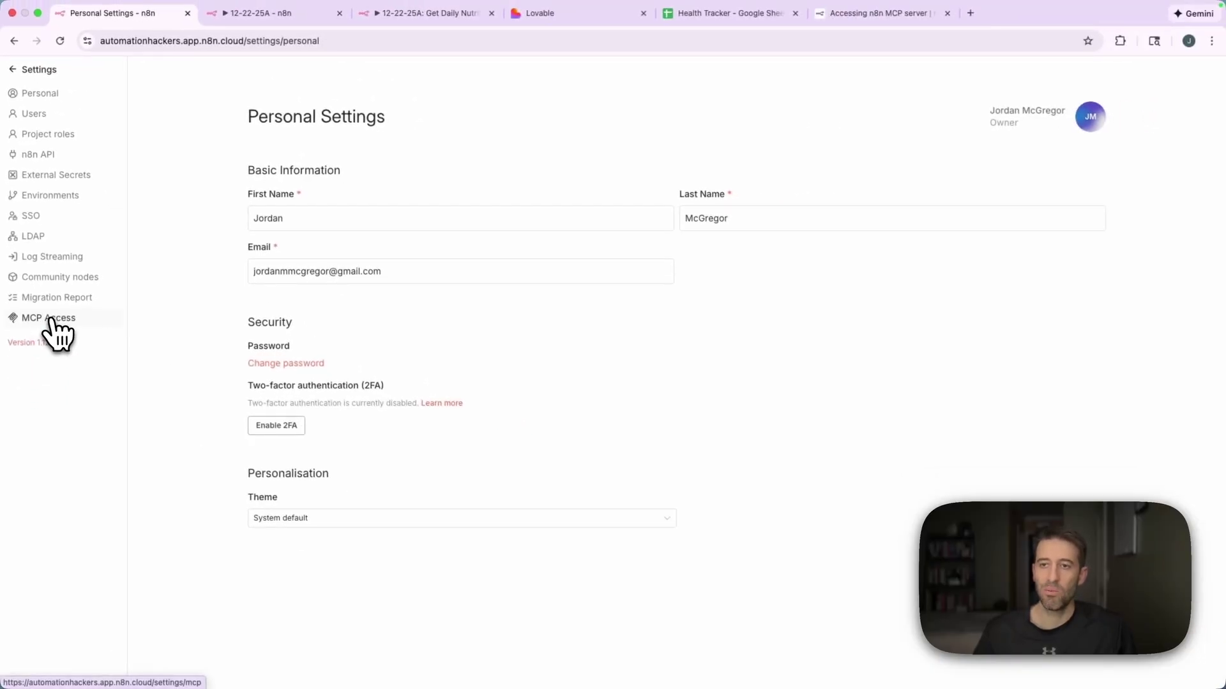
pyautogui.click(51, 320)
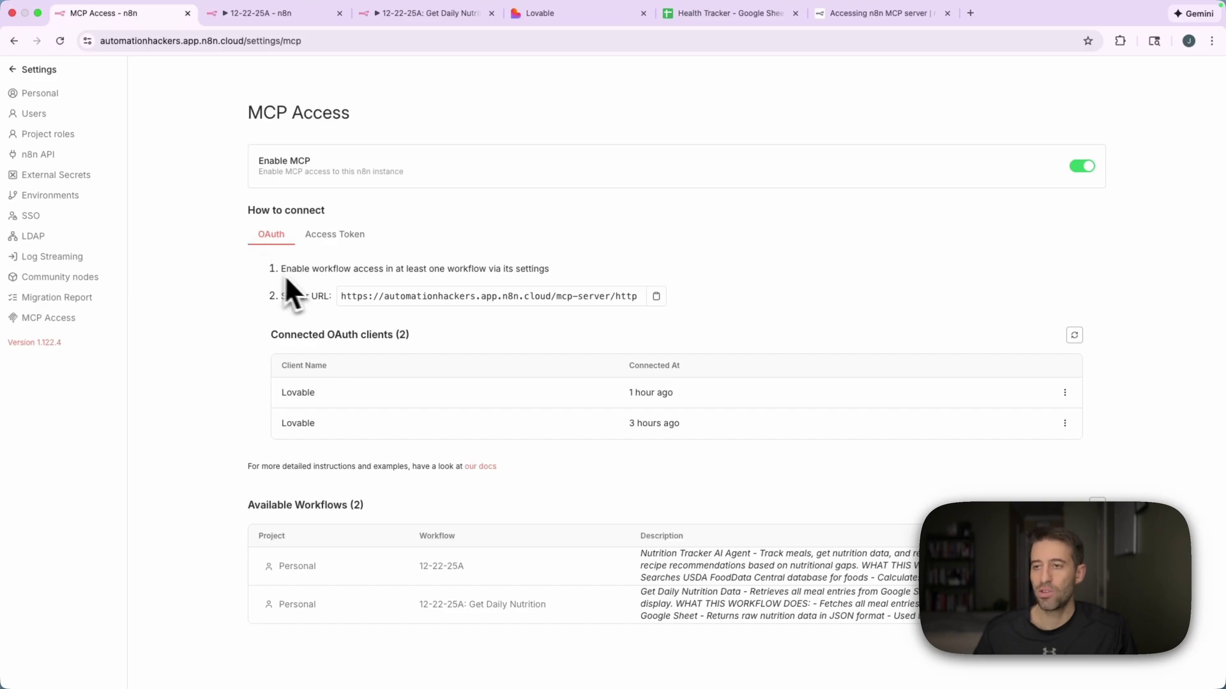
# Step: Review the OAuth connection instructions, covering the workflow access requirement and the MCP server URL
pyautogui.moveTo(550, 269); pyautogui.dragTo(288, 269)
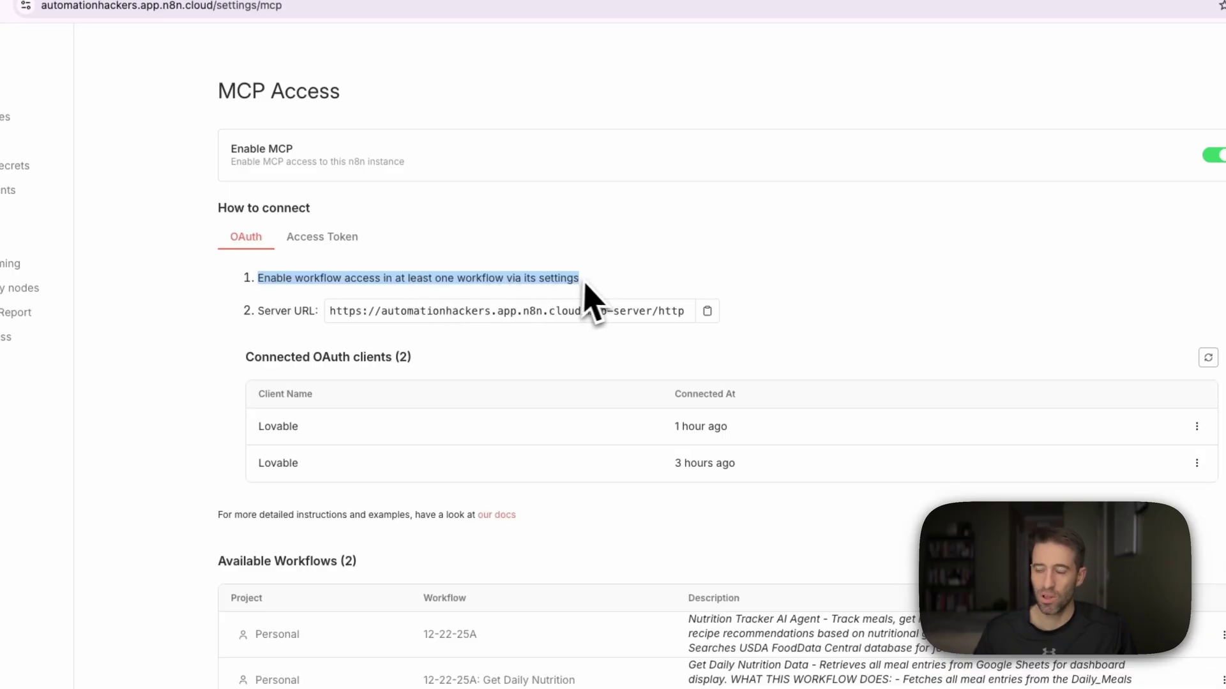
pyautogui.moveTo(579, 278); pyautogui.dragTo(475, 277)
pyautogui.click(383, 280)
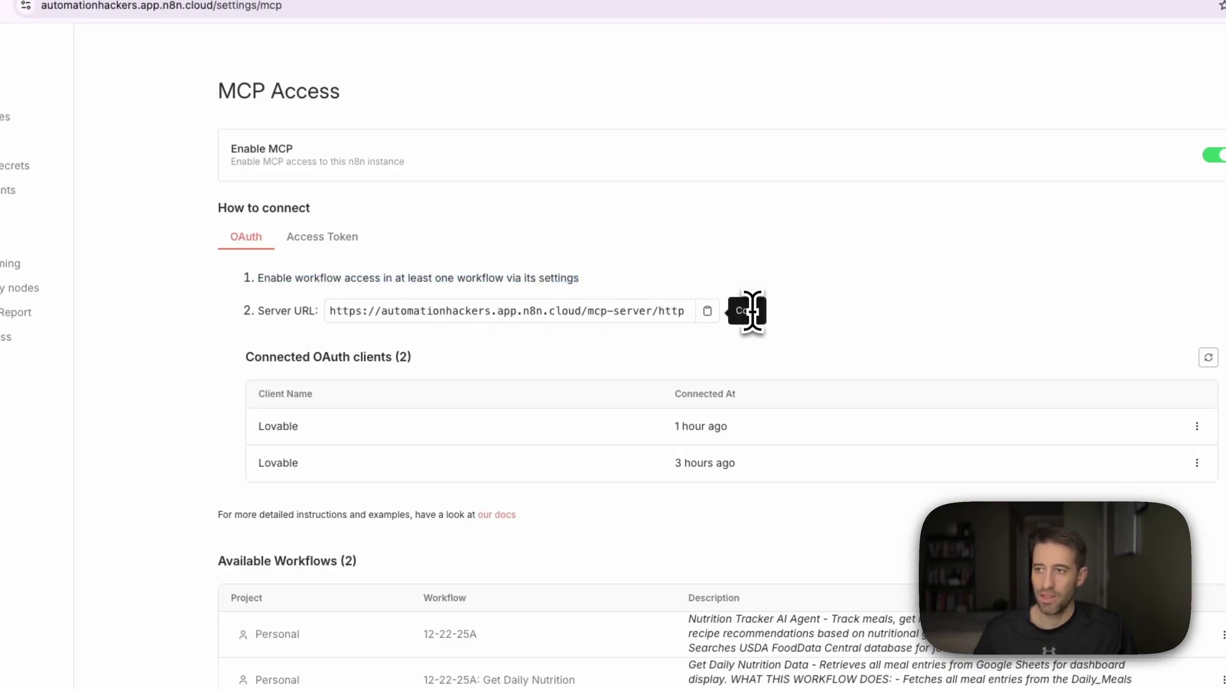
pyautogui.tripleClick(536, 316)
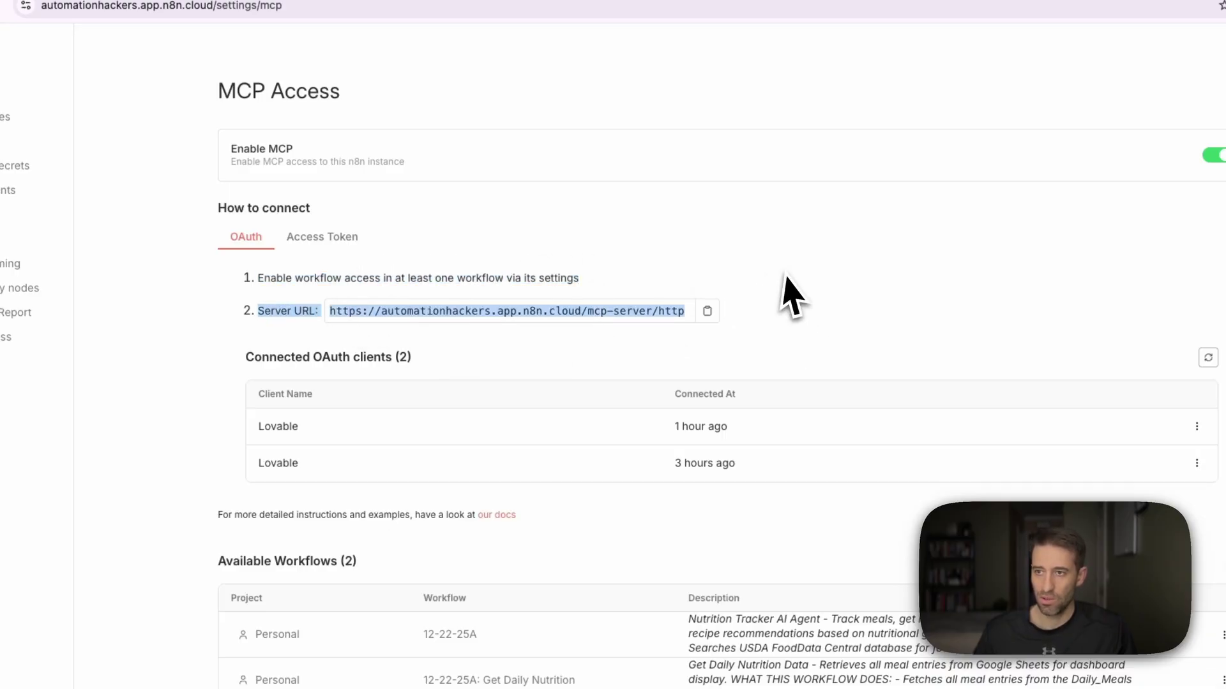
pyautogui.click(771, 277)
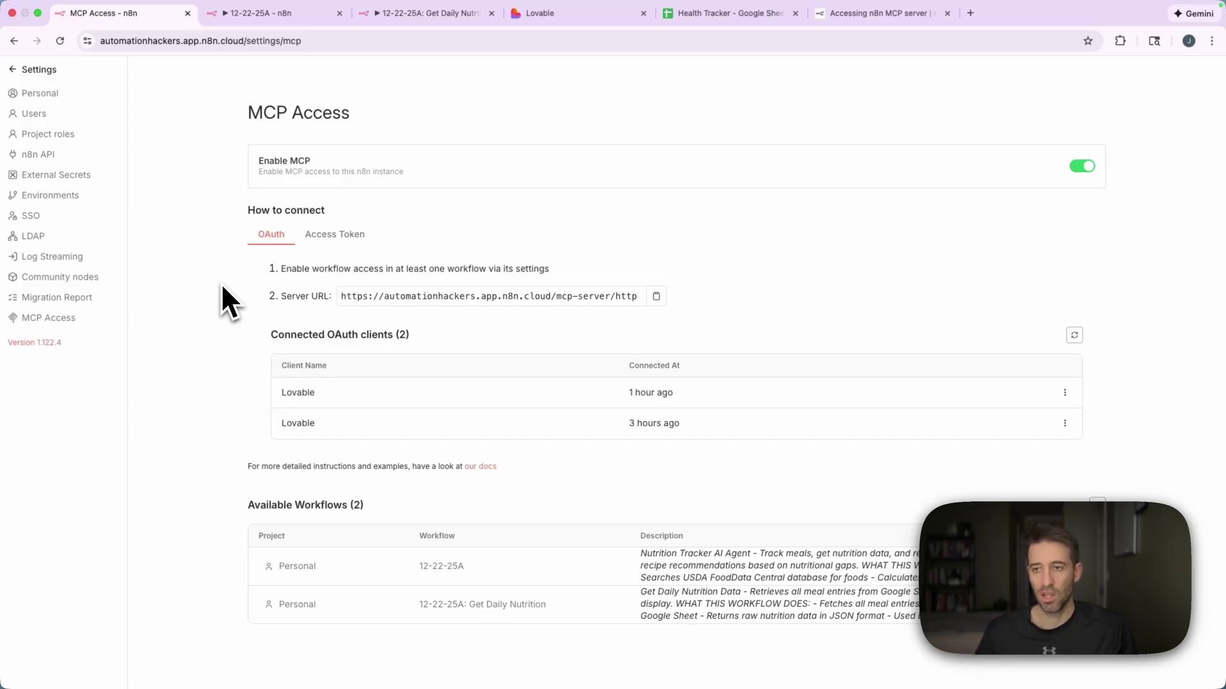
# Step: Open the 12-22-25A workflow, deactivate it, and activate it again
pyautogui.click(255, 14)
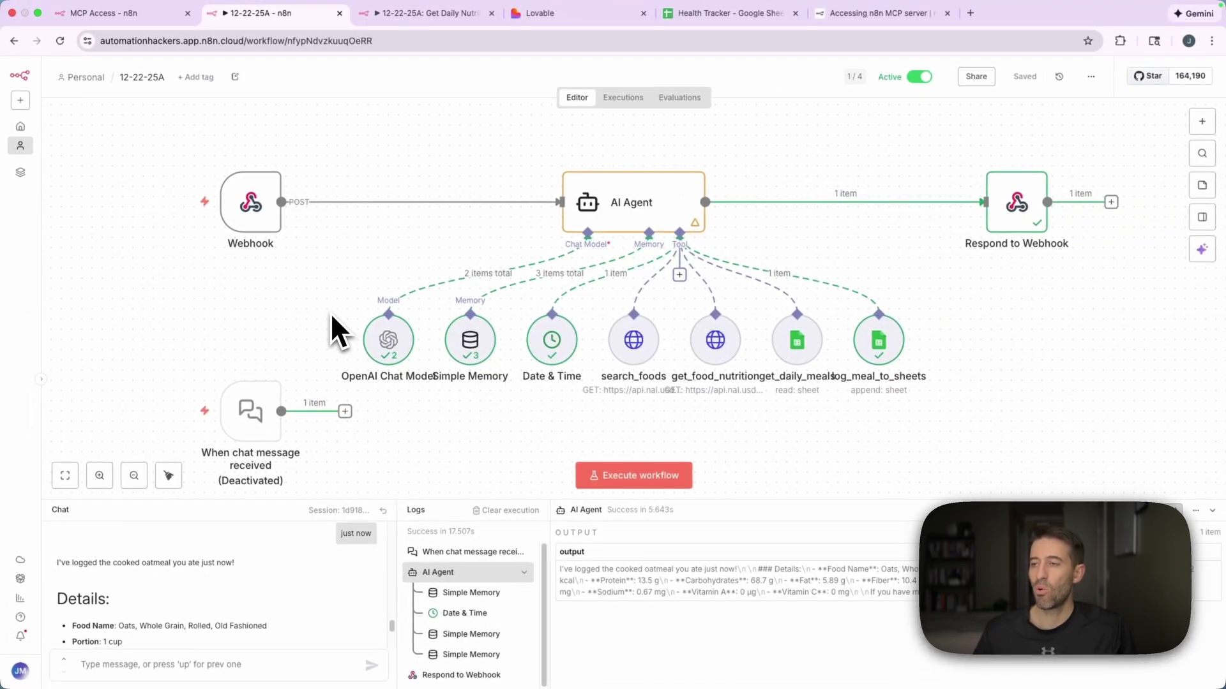
pyautogui.moveTo(153, 159)
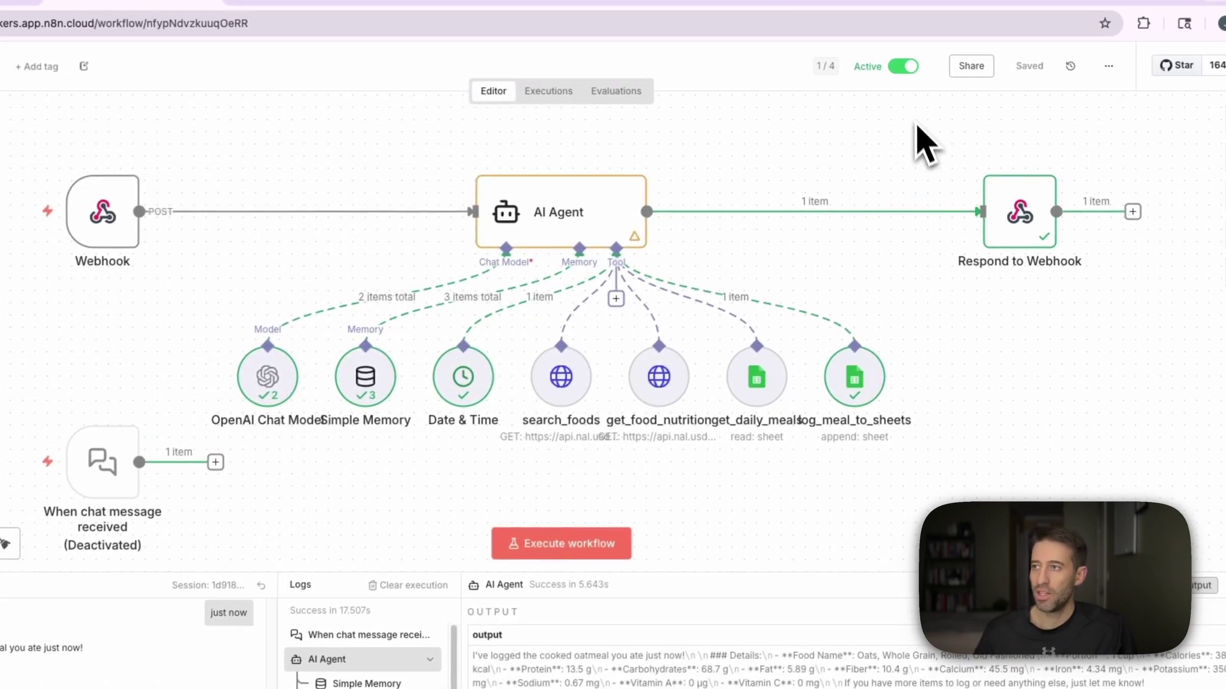
pyautogui.click(906, 68)
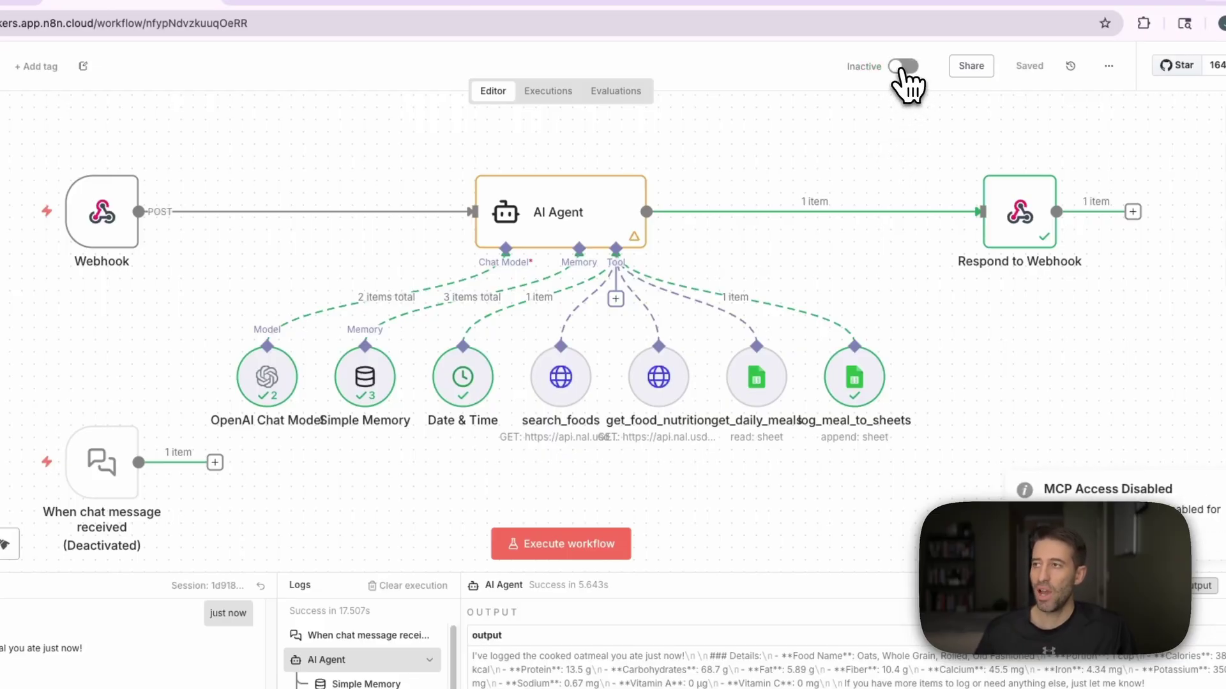
pyautogui.click(902, 68)
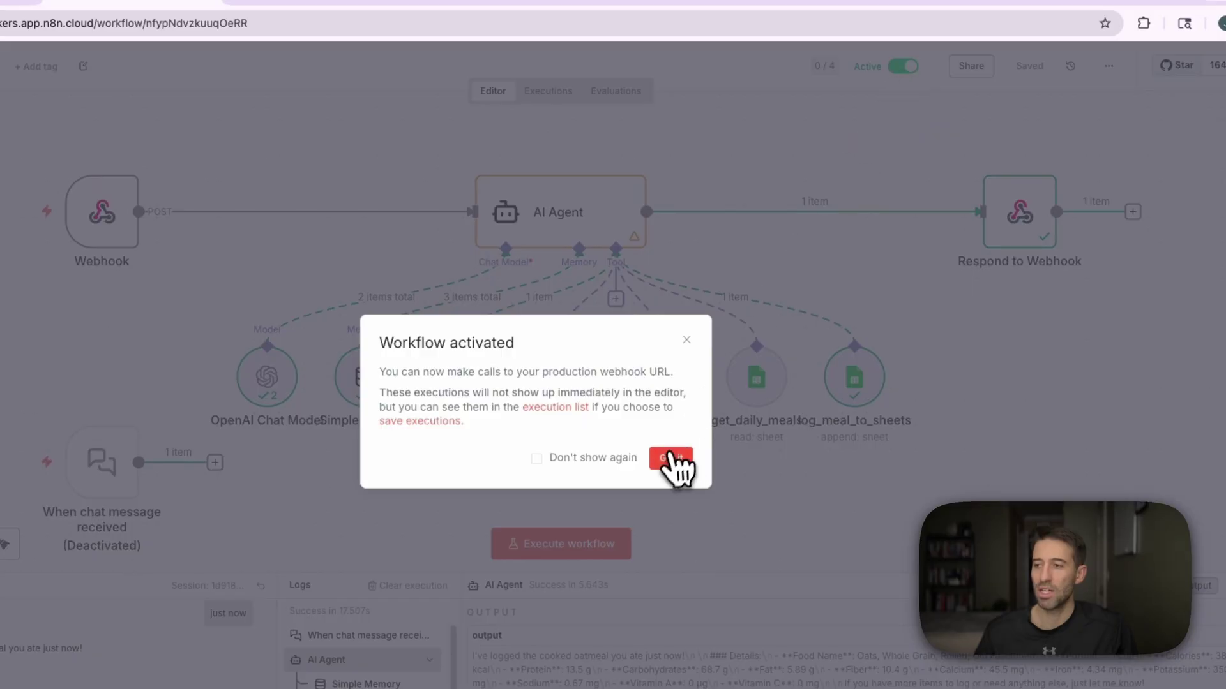
pyautogui.click(670, 458)
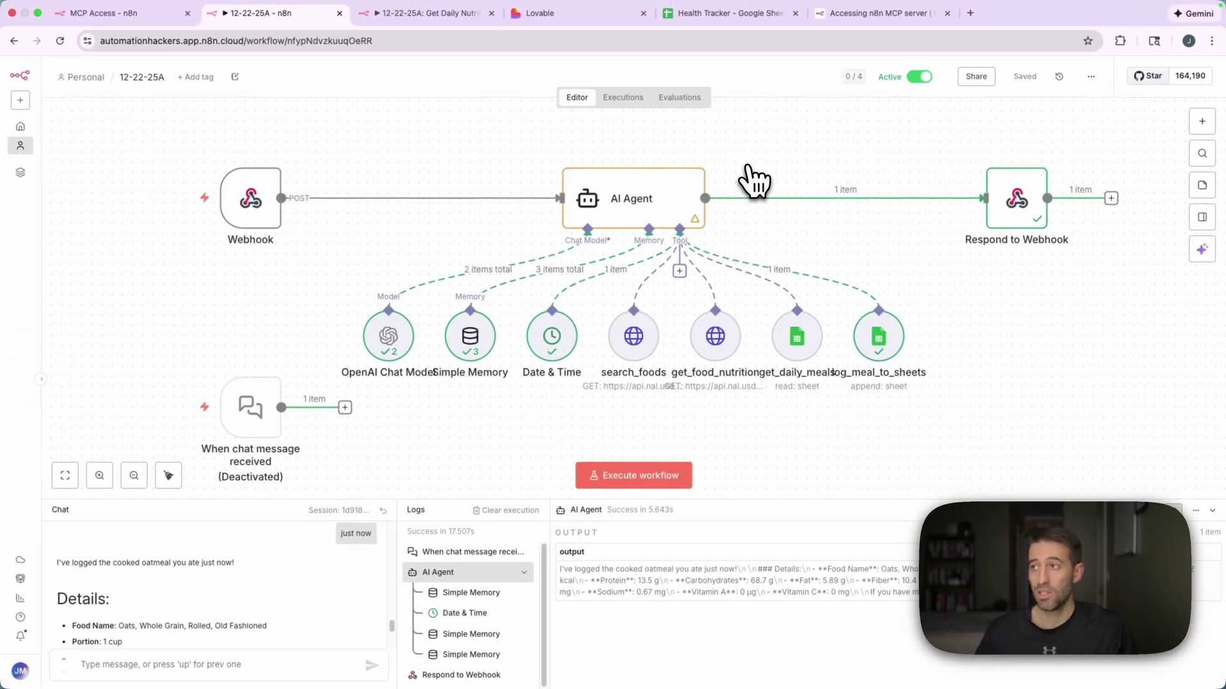
# Step: Return to MCP Access and reread the OAuth instruction about enabling access in at least one workflow
pyautogui.click(122, 13)
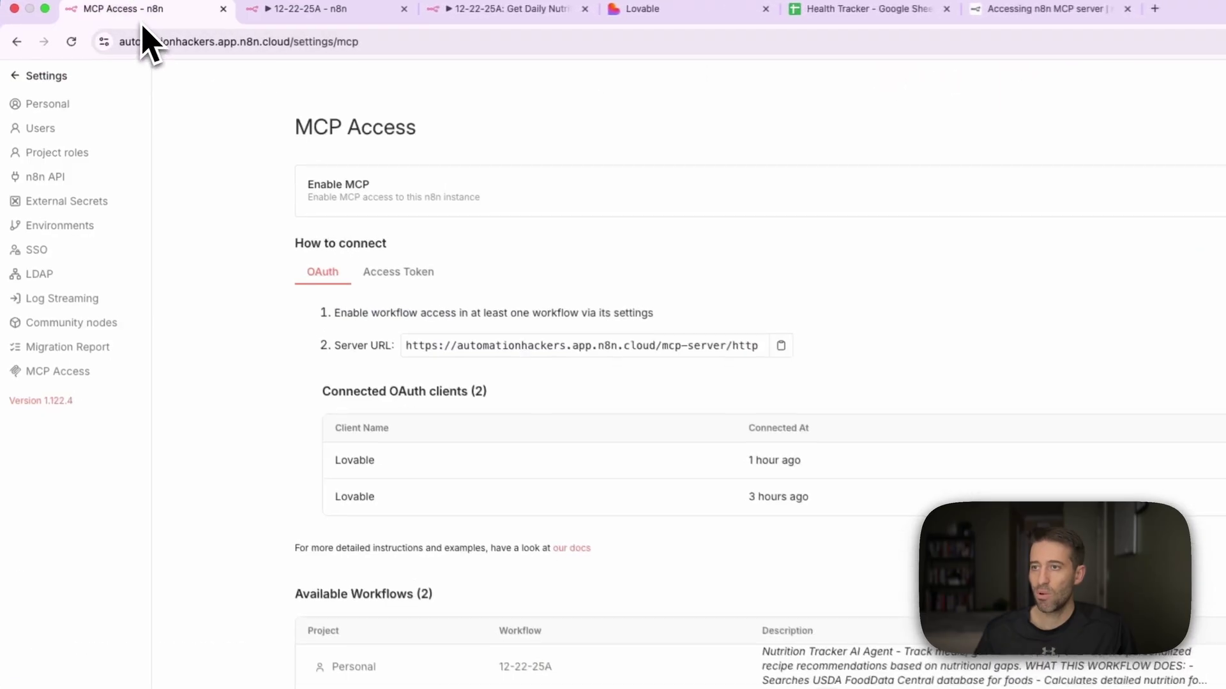
pyautogui.moveTo(337, 314); pyautogui.dragTo(460, 324)
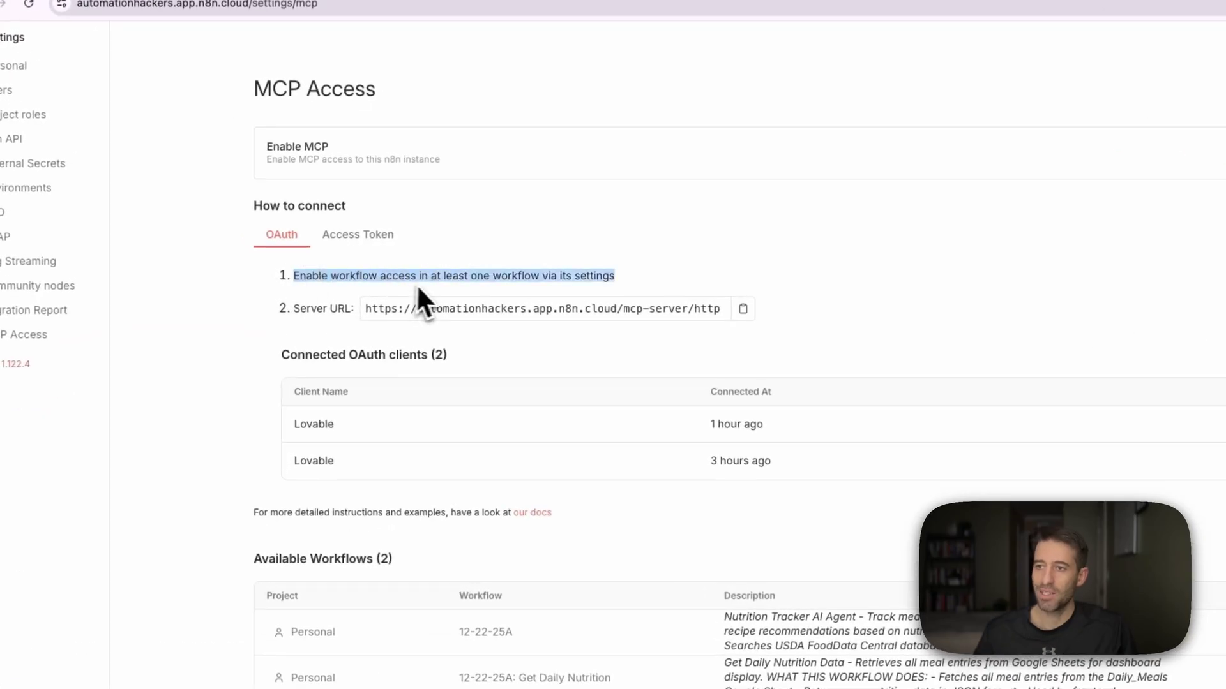
pyautogui.click(622, 284)
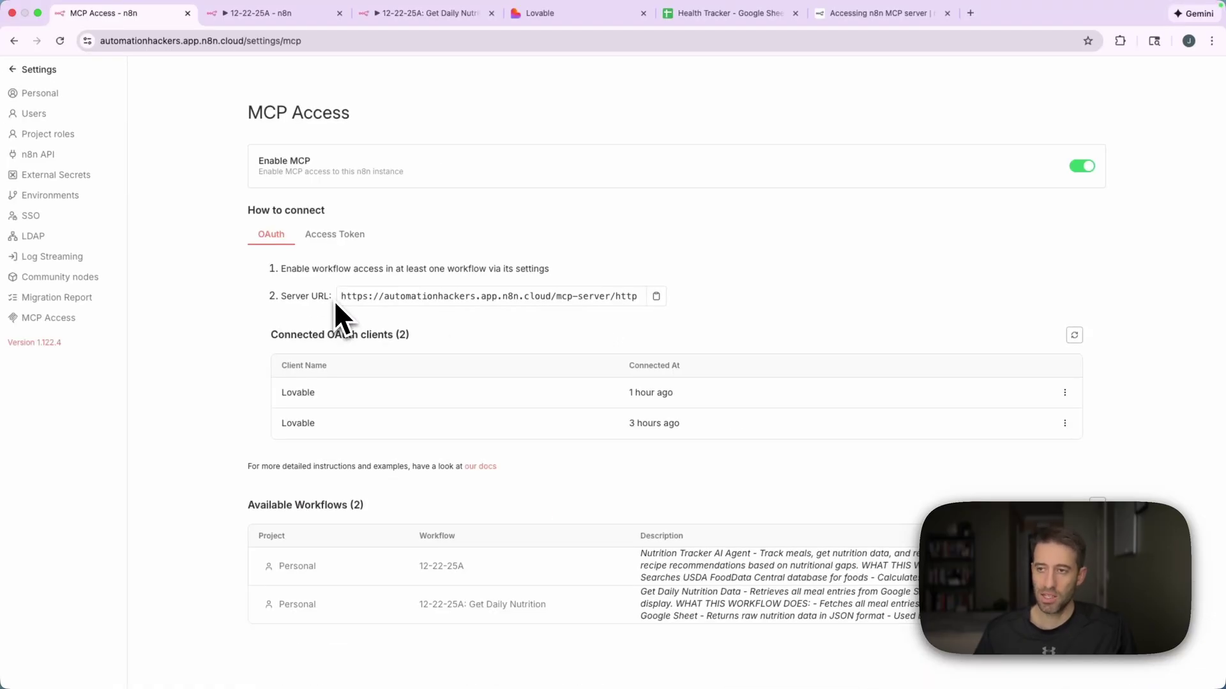
pyautogui.moveTo(550, 273); pyautogui.dragTo(280, 272)
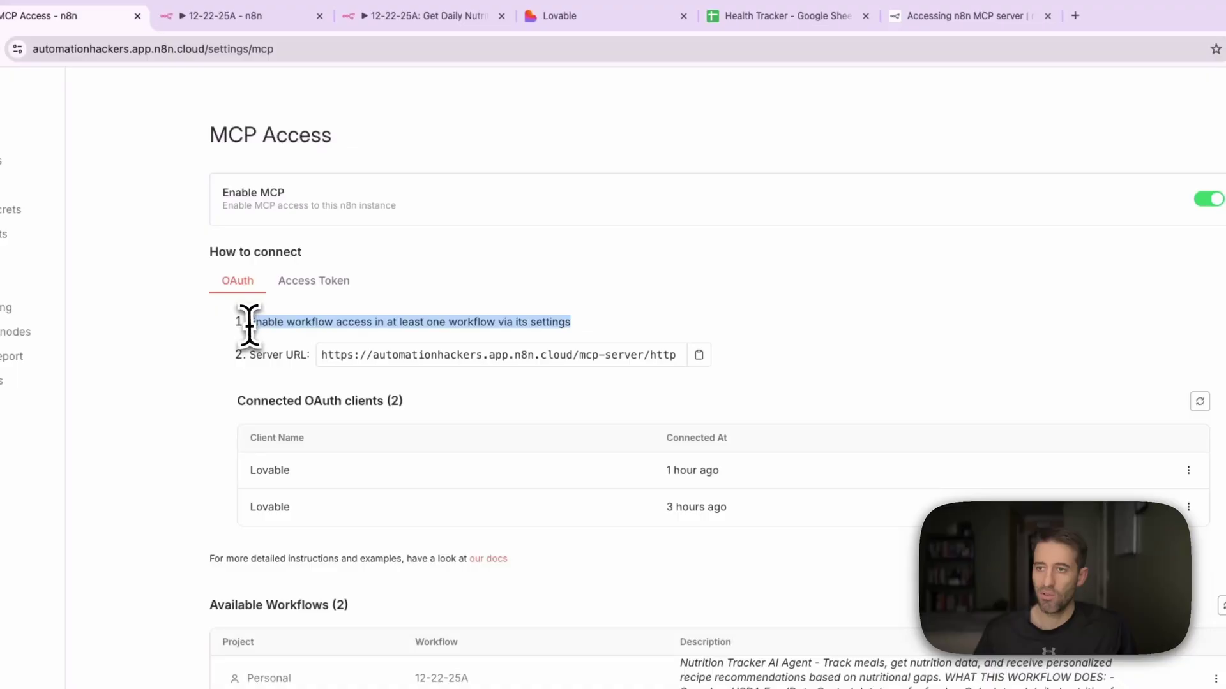
pyautogui.moveTo(249, 325); pyautogui.dragTo(247, 324)
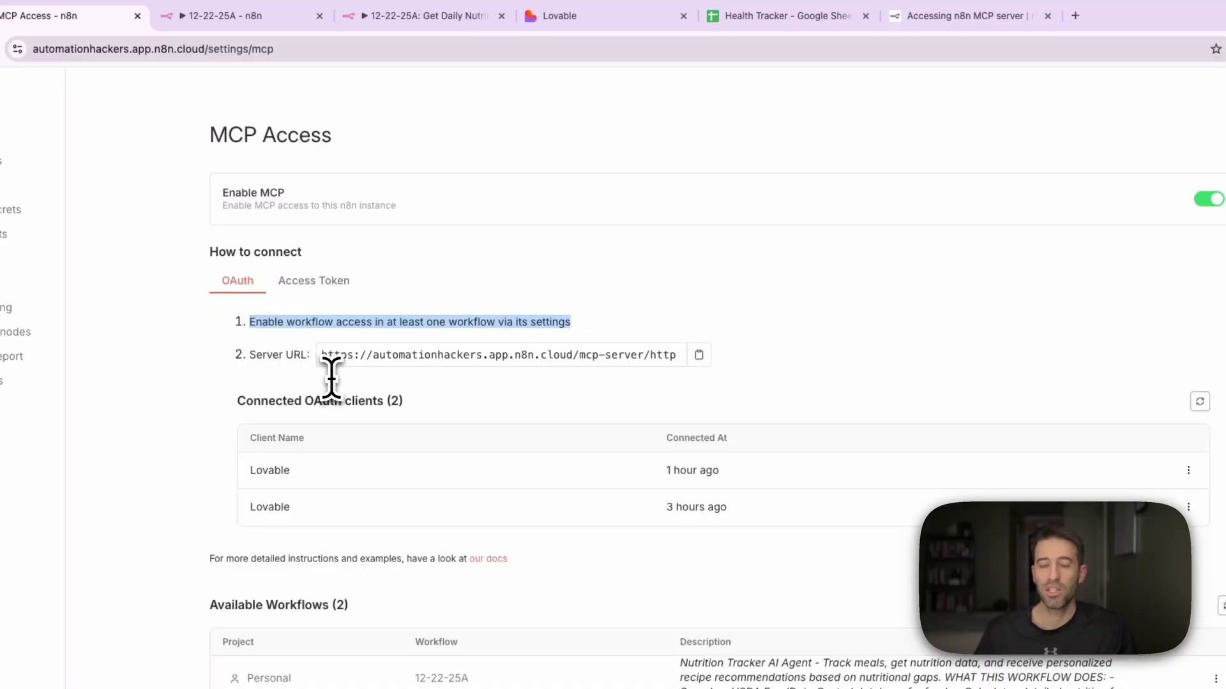
pyautogui.click(649, 262)
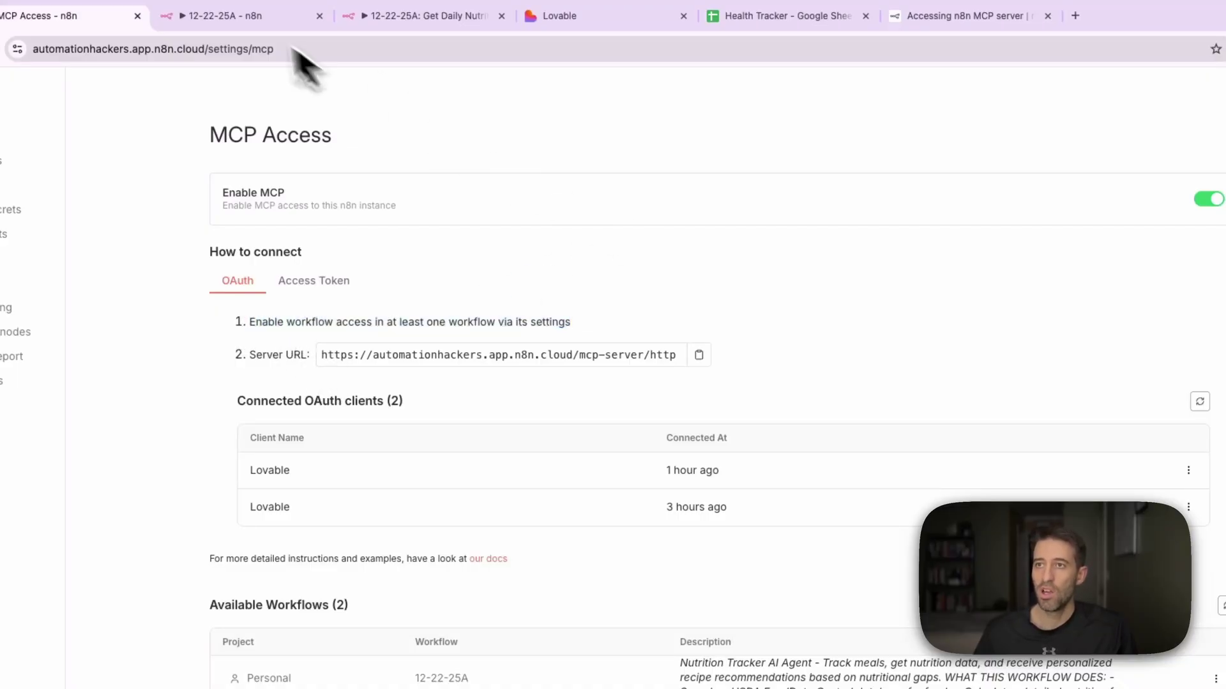
# Step: Enable Available in MCP in the 12-22-25A workflow's settings and save them
pyautogui.click(261, 16)
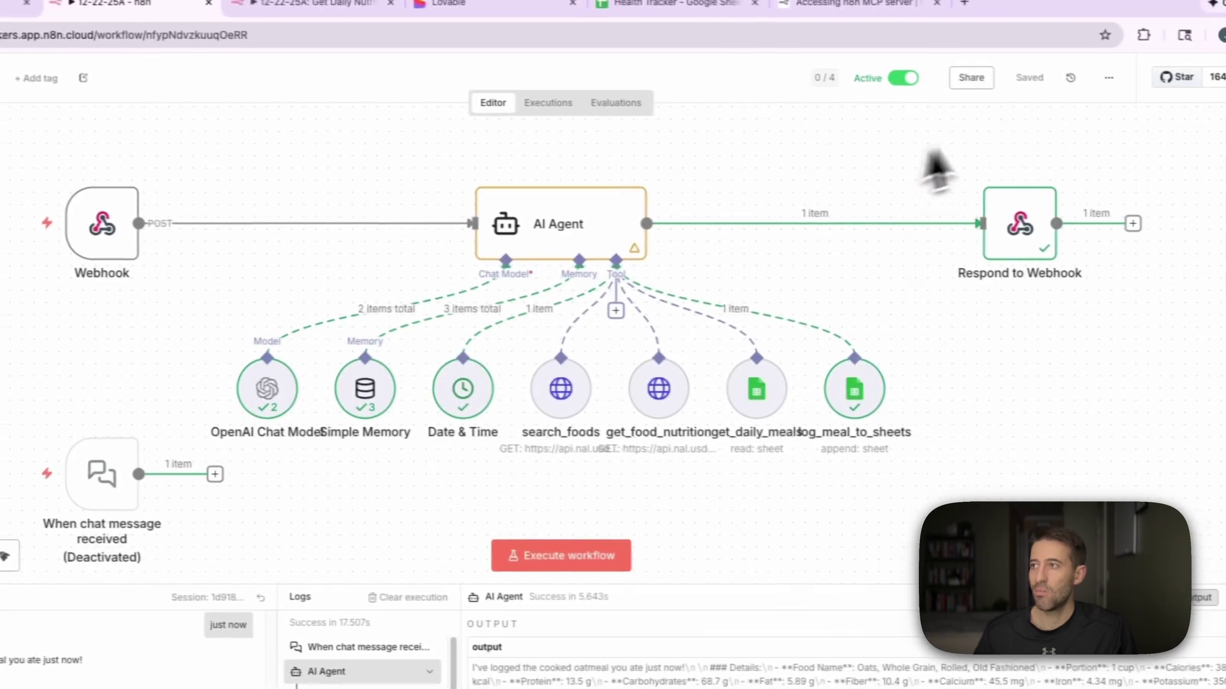
pyautogui.click(1109, 77)
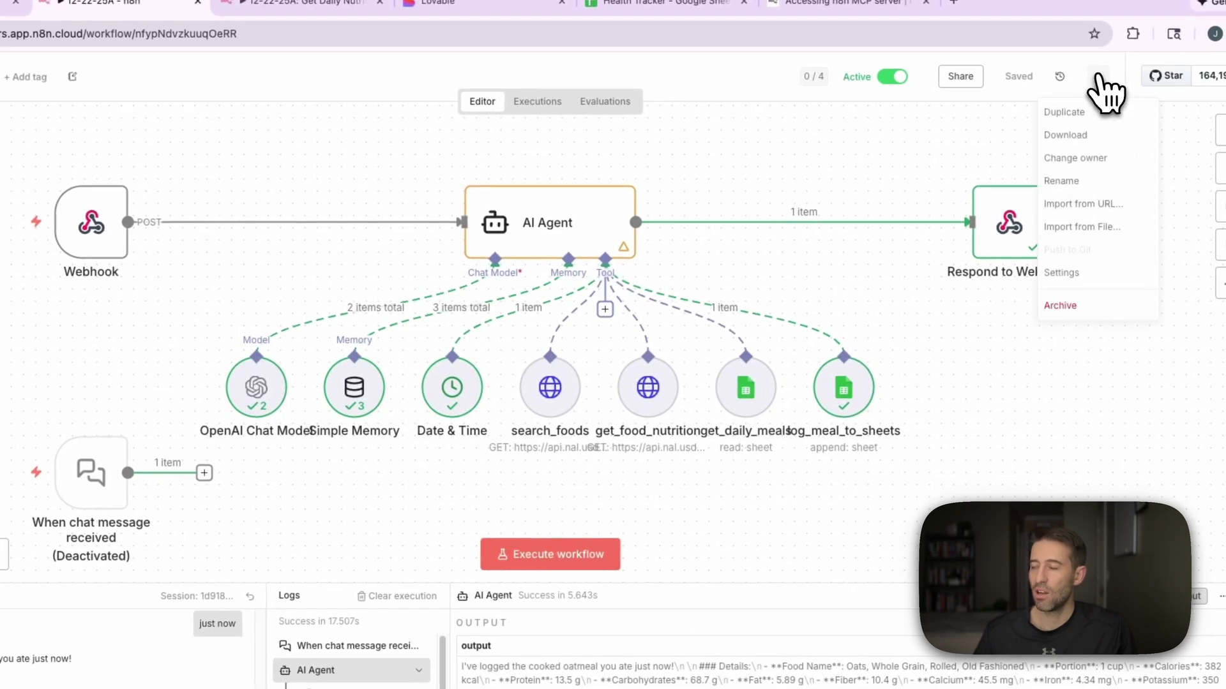
pyautogui.click(1070, 273)
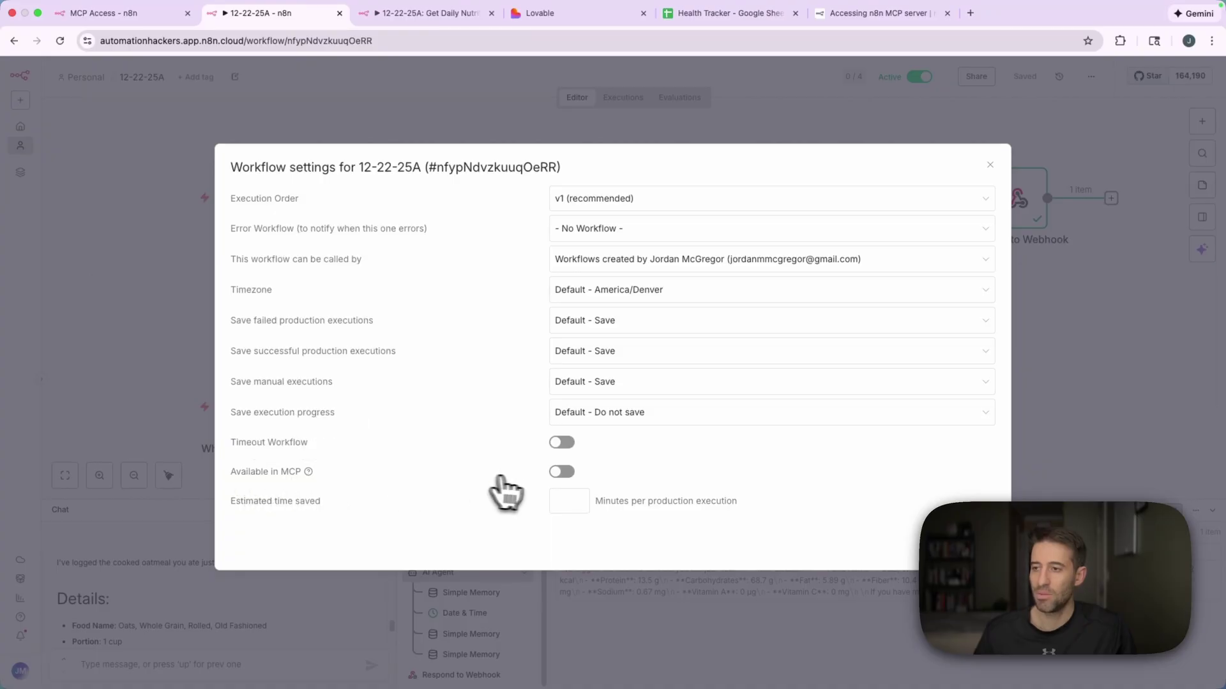
pyautogui.click(562, 472)
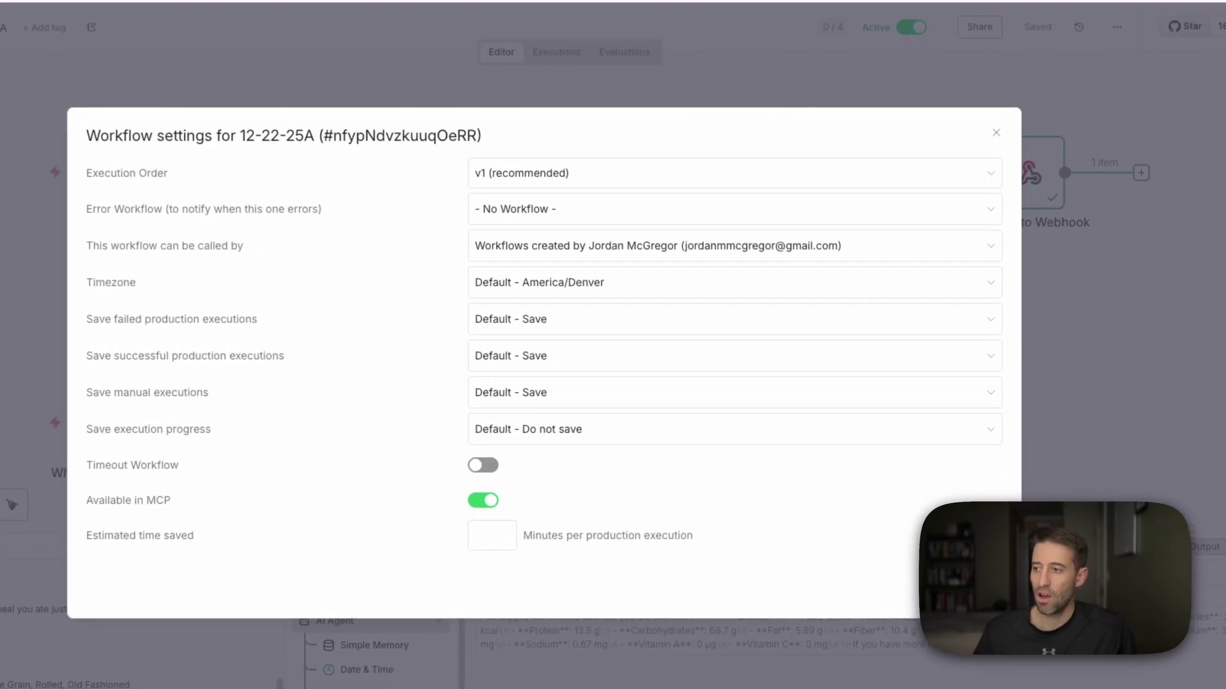
pyautogui.click(977, 587)
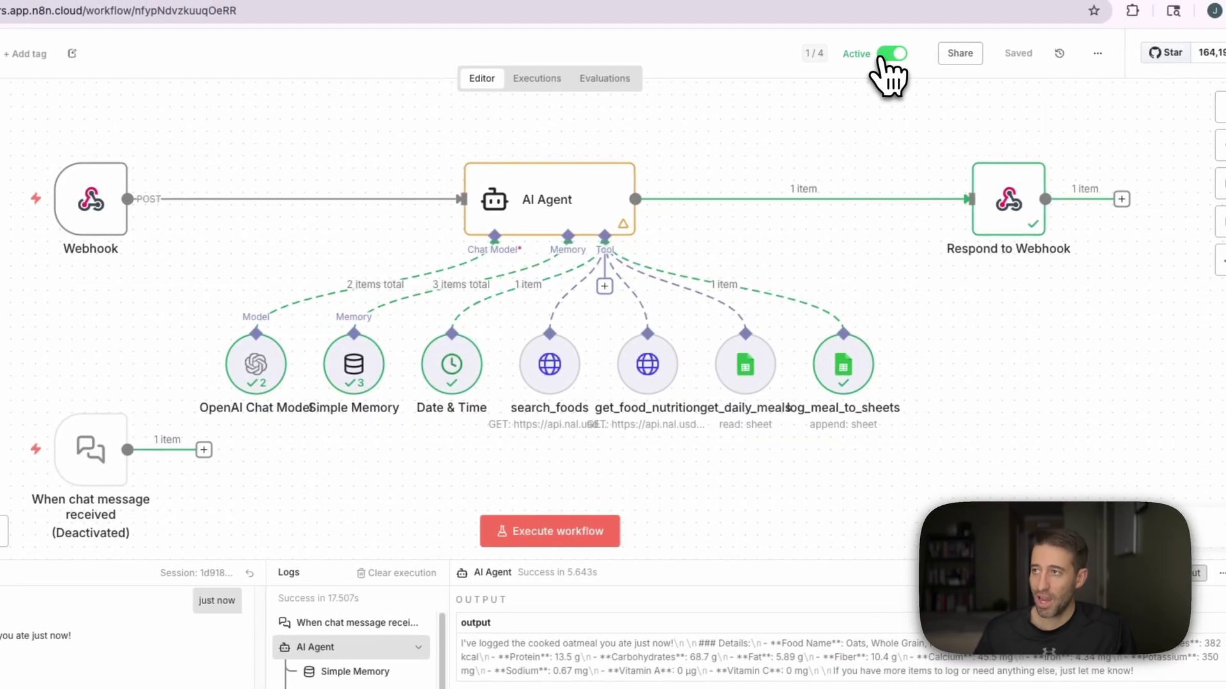
# Step: Reopen the 12-22-25A workflow's settings to check its MCP availability option, and close them
pyautogui.click(1097, 54)
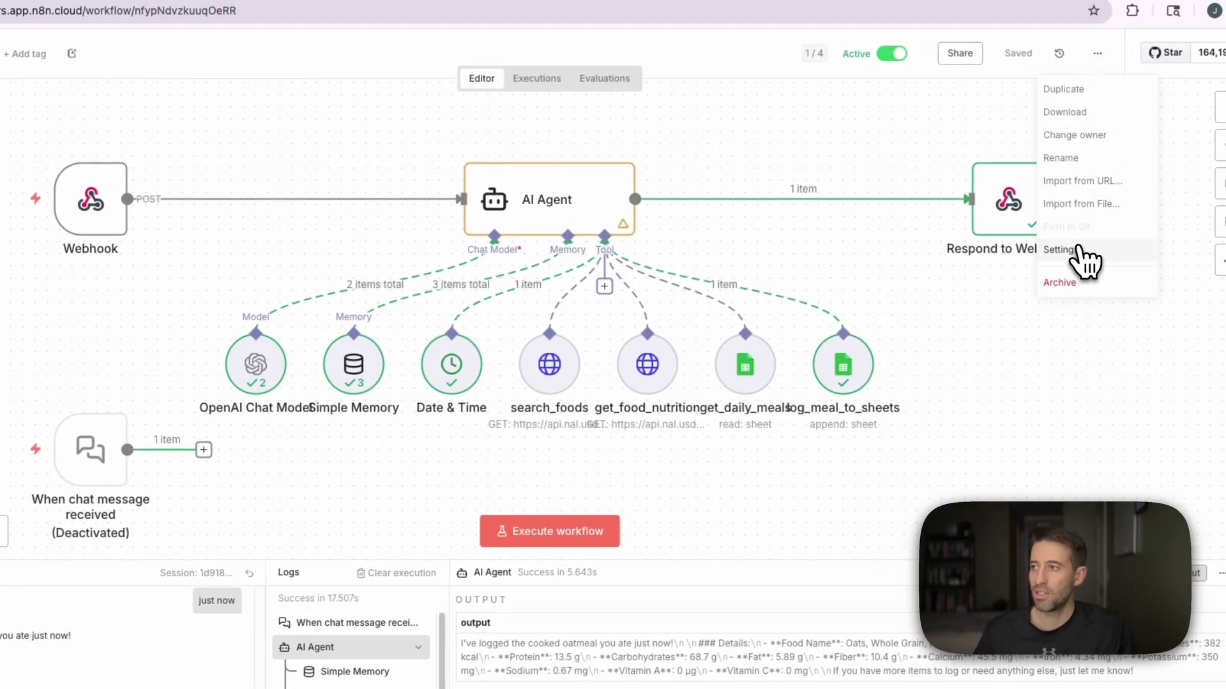
pyautogui.click(1079, 249)
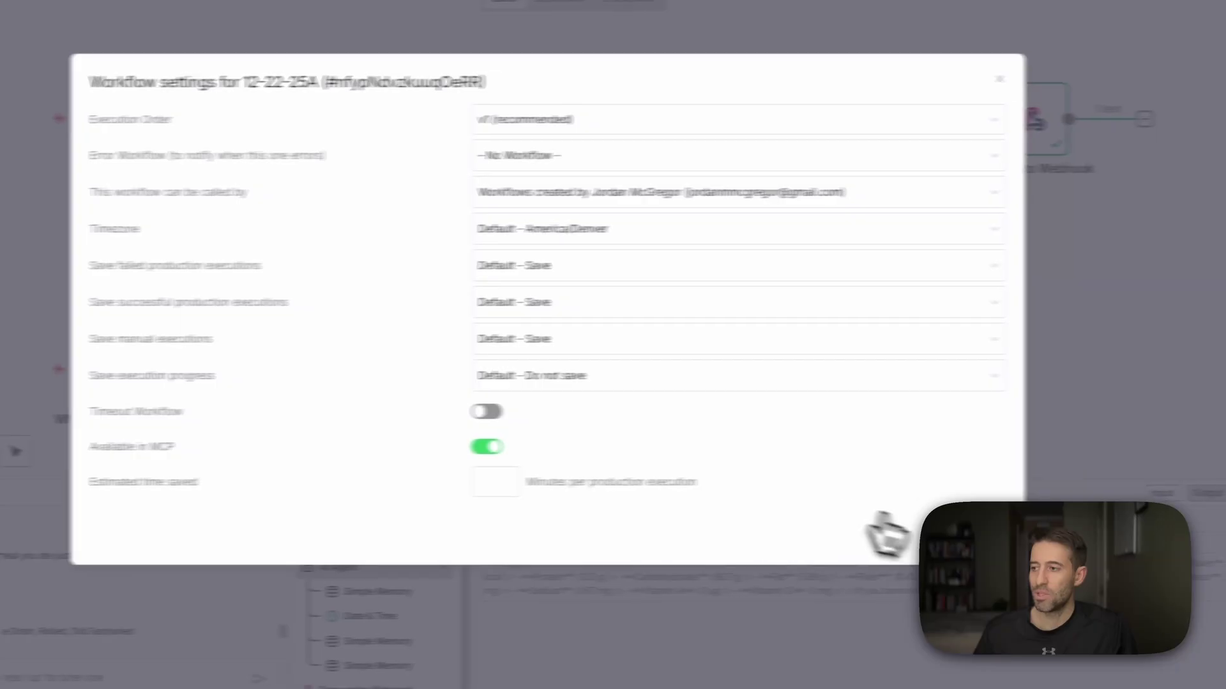
pyautogui.click(945, 530)
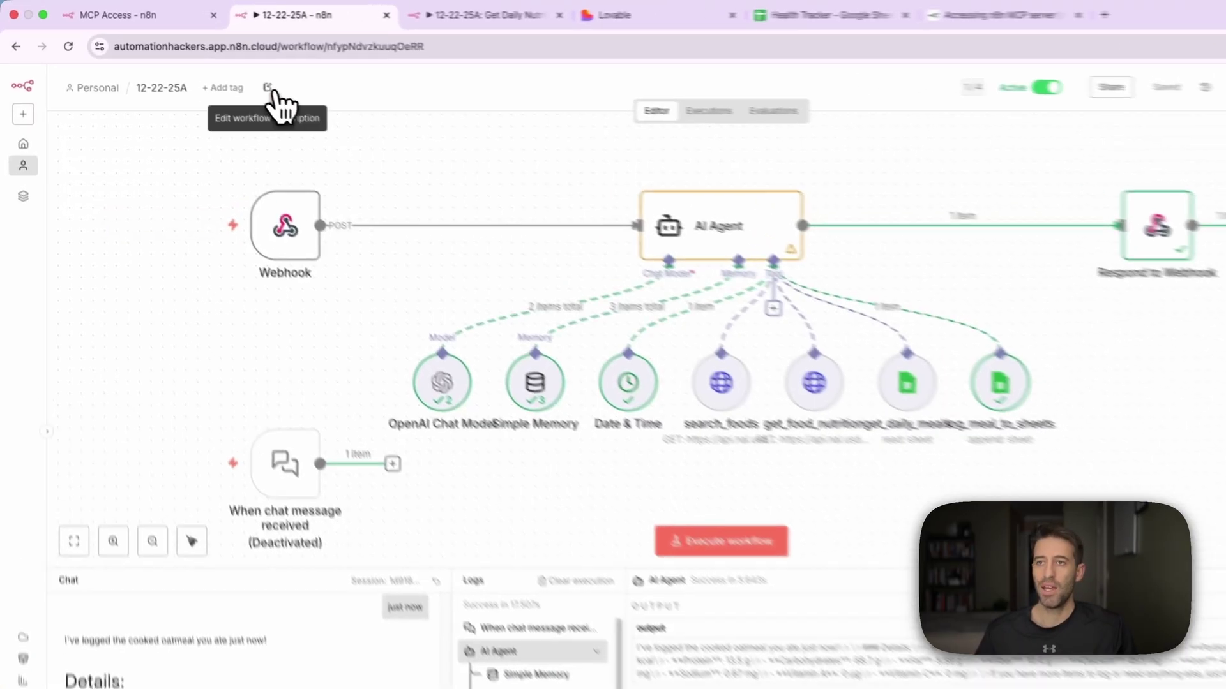
# Step: Open the 12-22-25A workflow's description and read through its purpose, example queries and RDA targets
pyautogui.click(270, 89)
pyautogui.scroll(10, 285, 217)
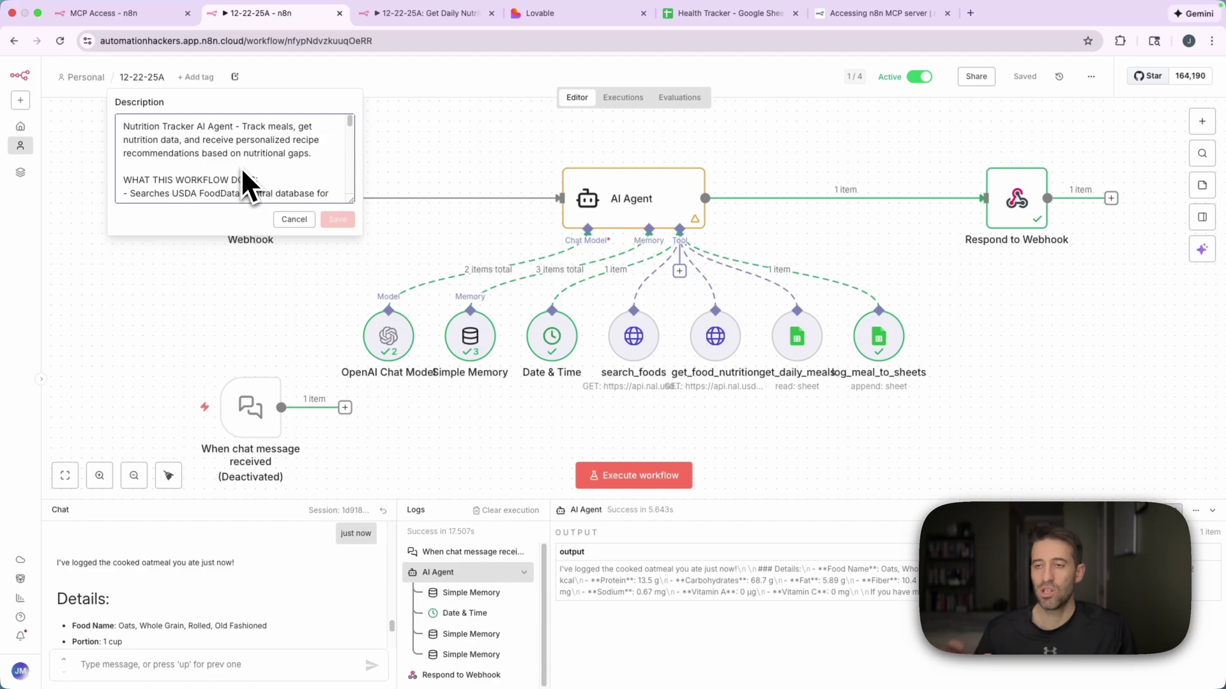
pyautogui.scroll(-4, 240, 167)
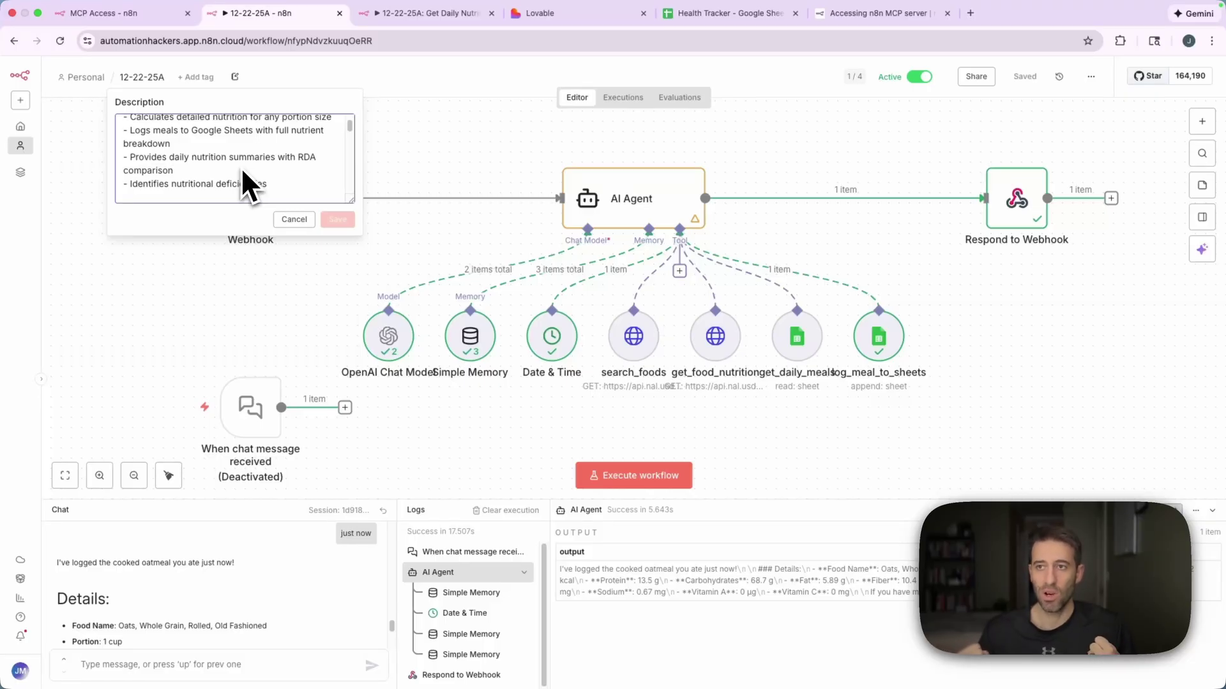
pyautogui.scroll(-6, 240, 167)
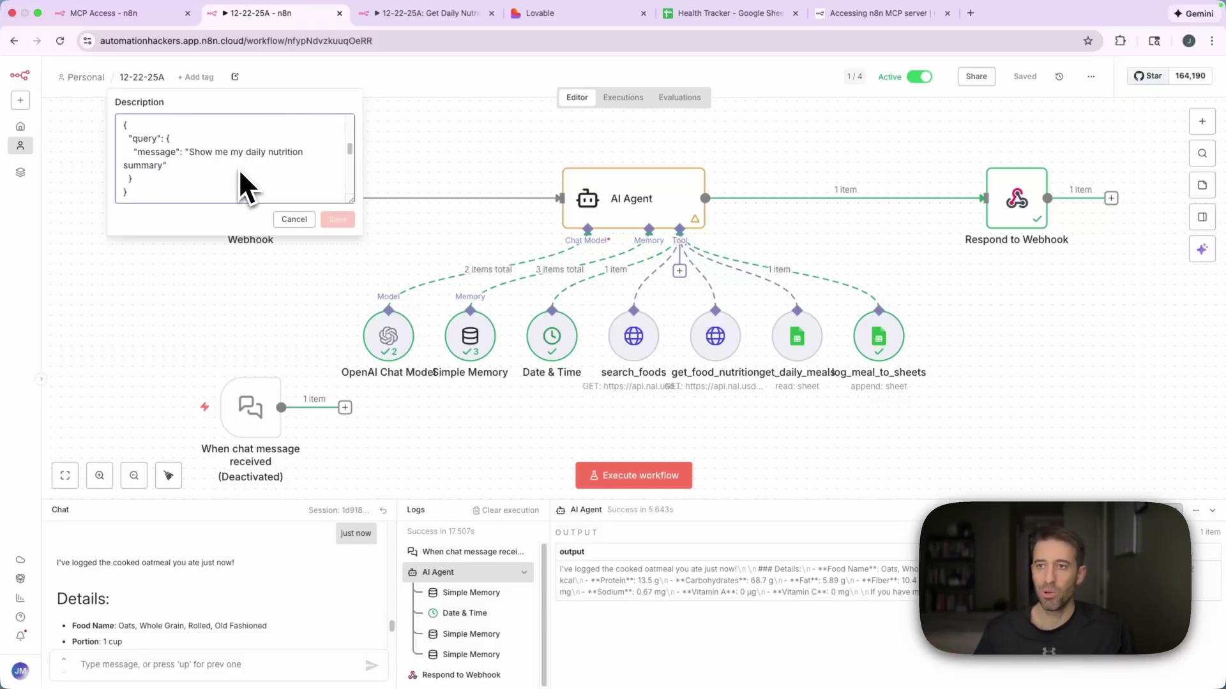
pyautogui.scroll(-10, 240, 172)
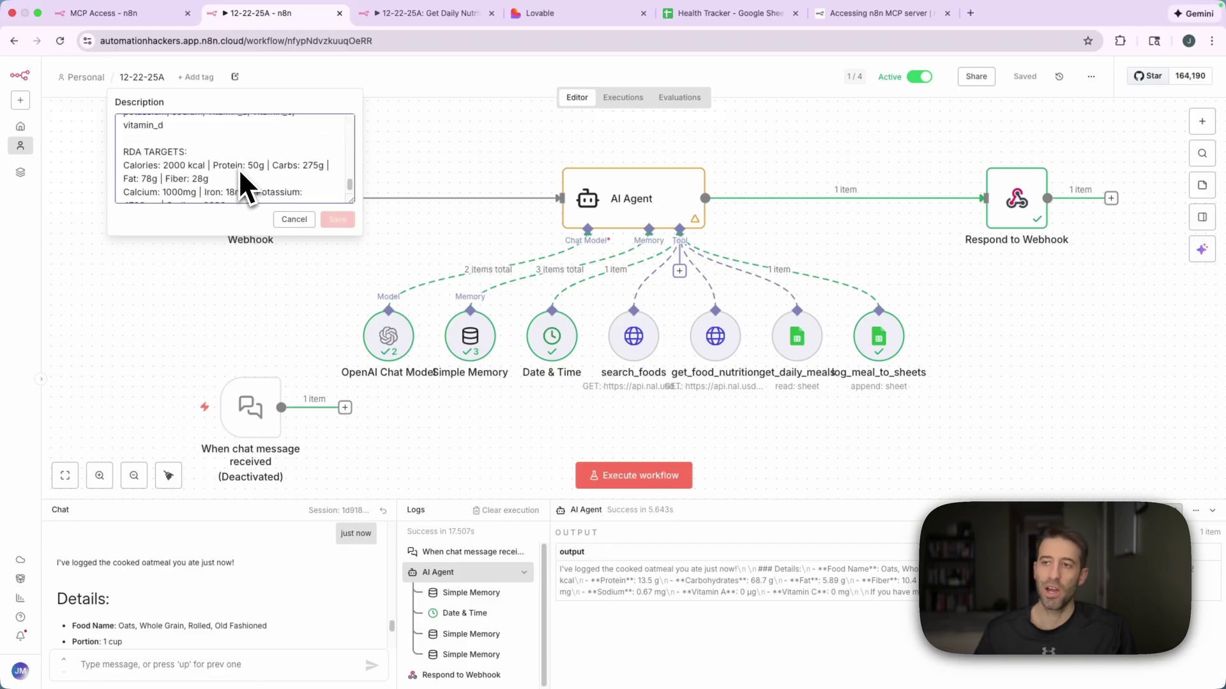
pyautogui.scroll(15, 243, 169)
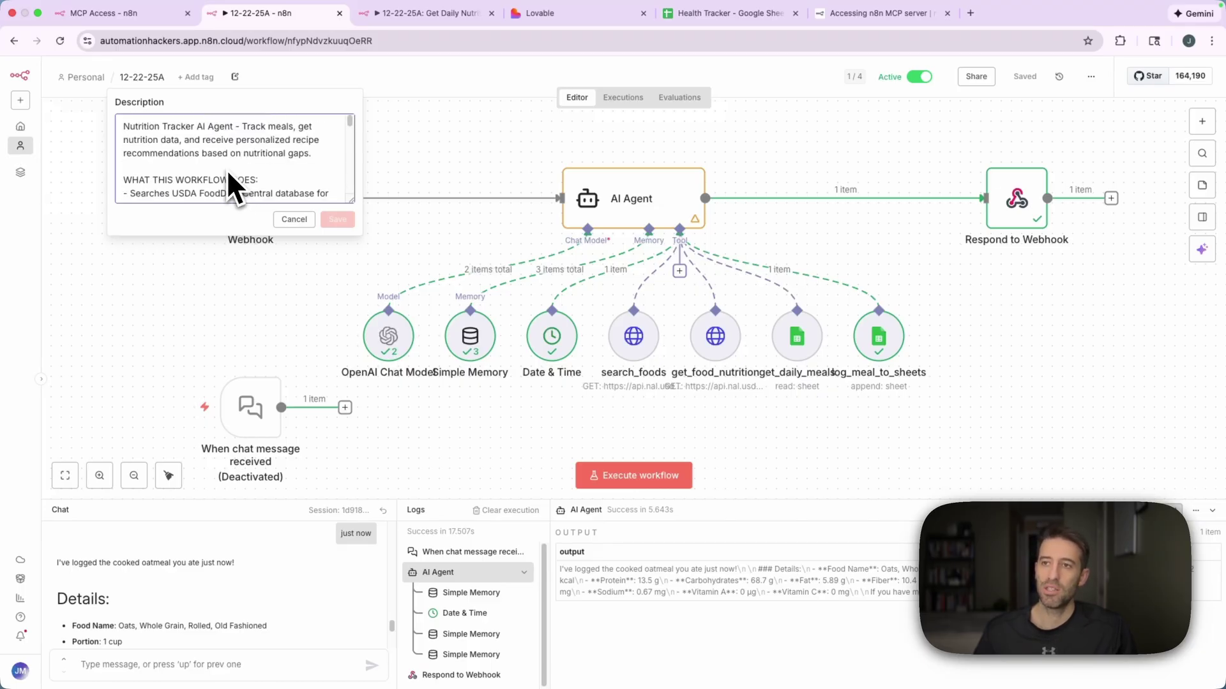
# Step: Read the trigger and interaction notes in the 12-22-25A description, close it, and view the Get Daily Nutrition workflow
pyautogui.scroll(-4, 228, 173)
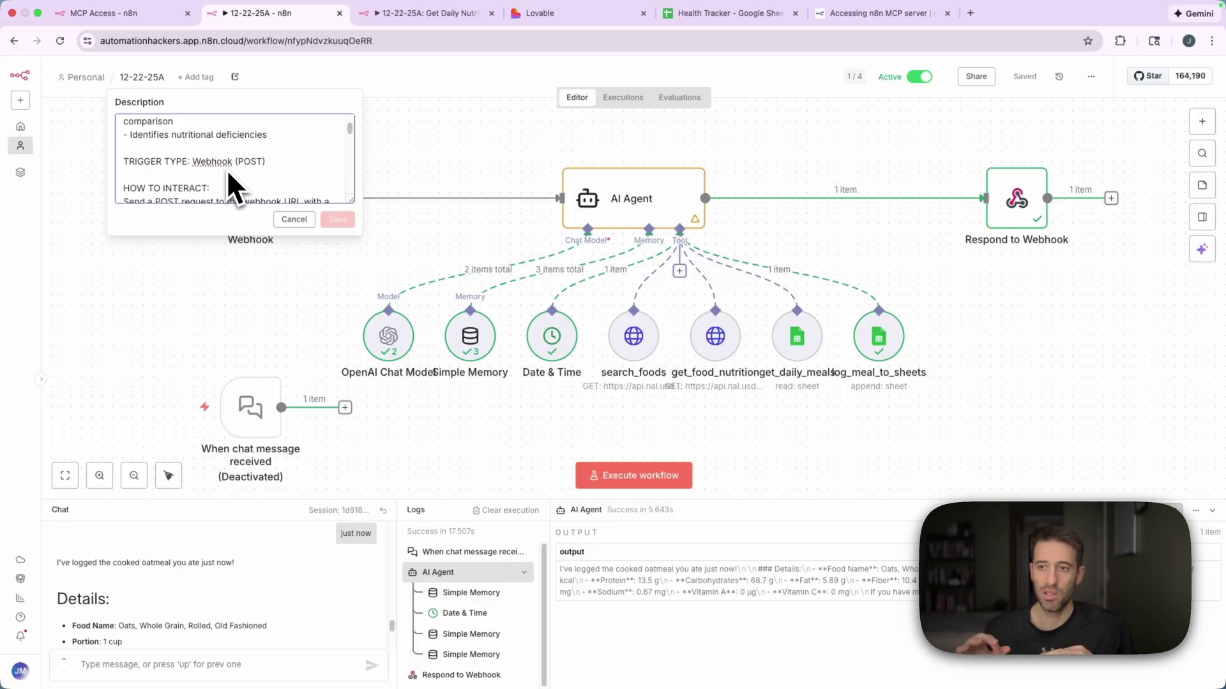
pyautogui.click(294, 219)
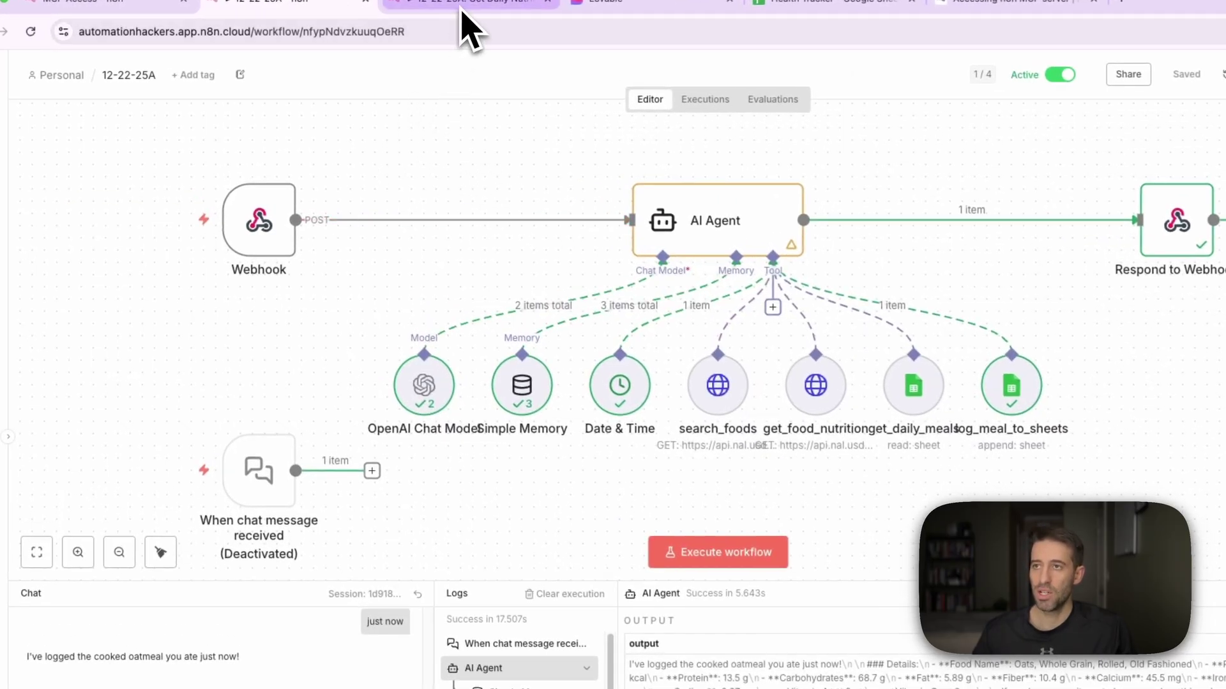
pyautogui.click(462, 5)
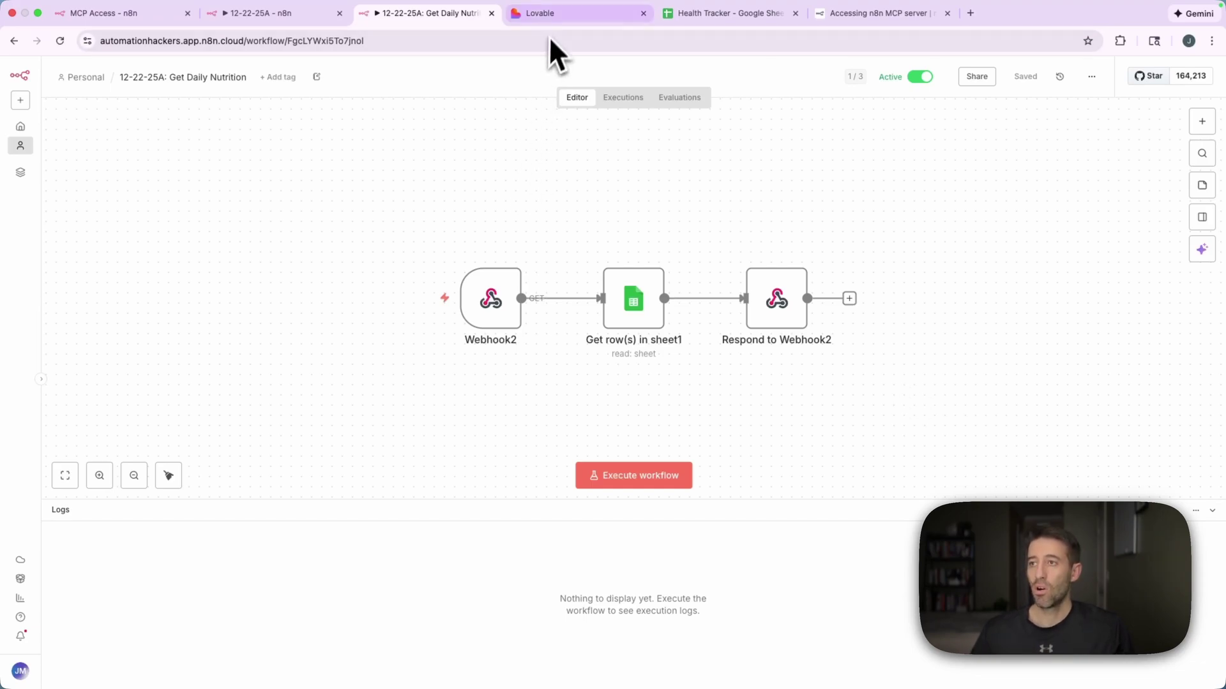
# Step: Switch to Lovable and start connecting the n8n personal connector from the account's connector settings
pyautogui.click(559, 13)
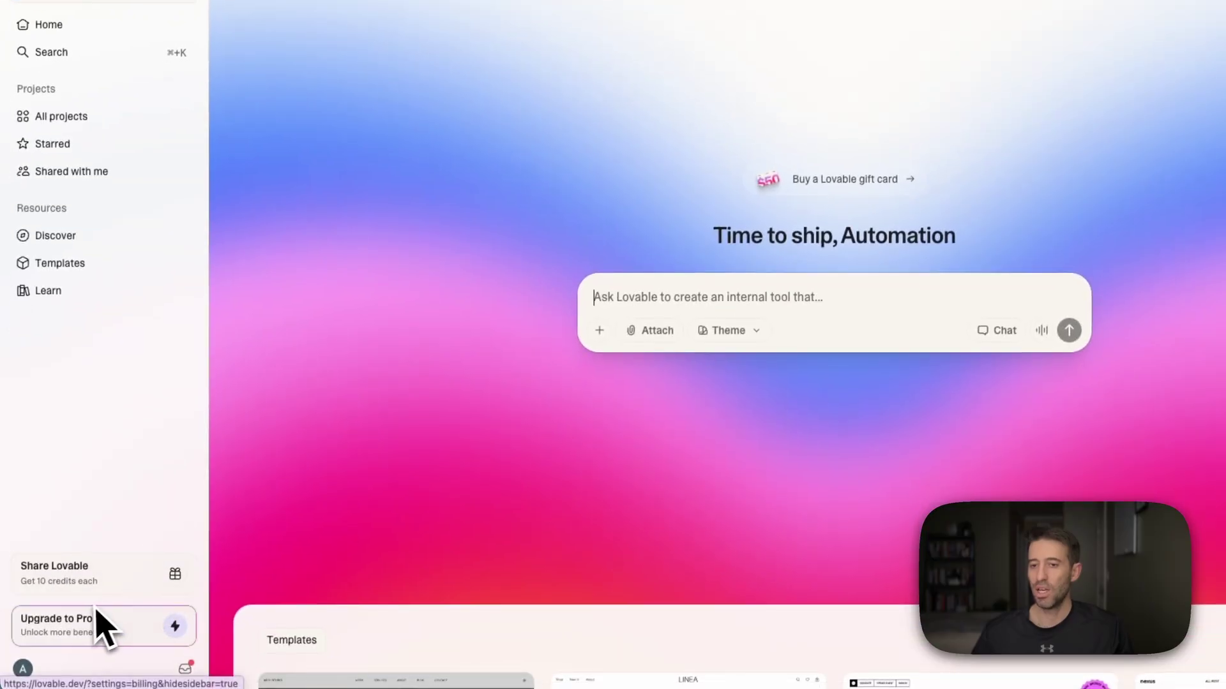
pyautogui.click(23, 669)
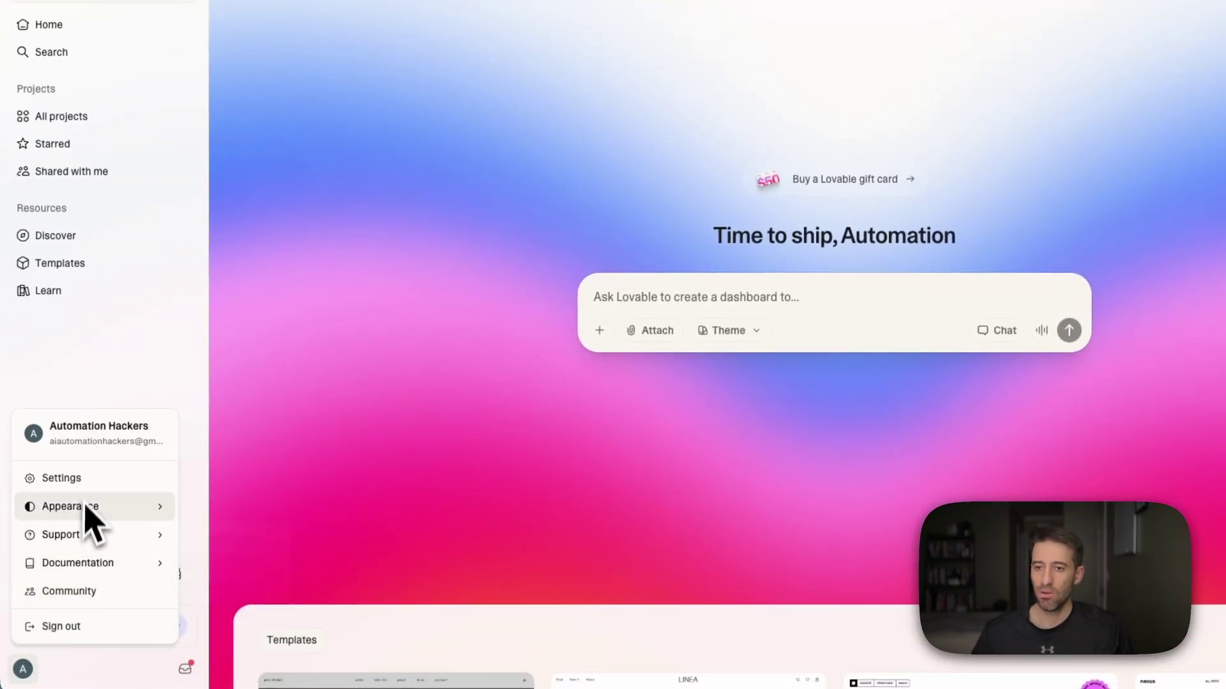
pyautogui.click(83, 482)
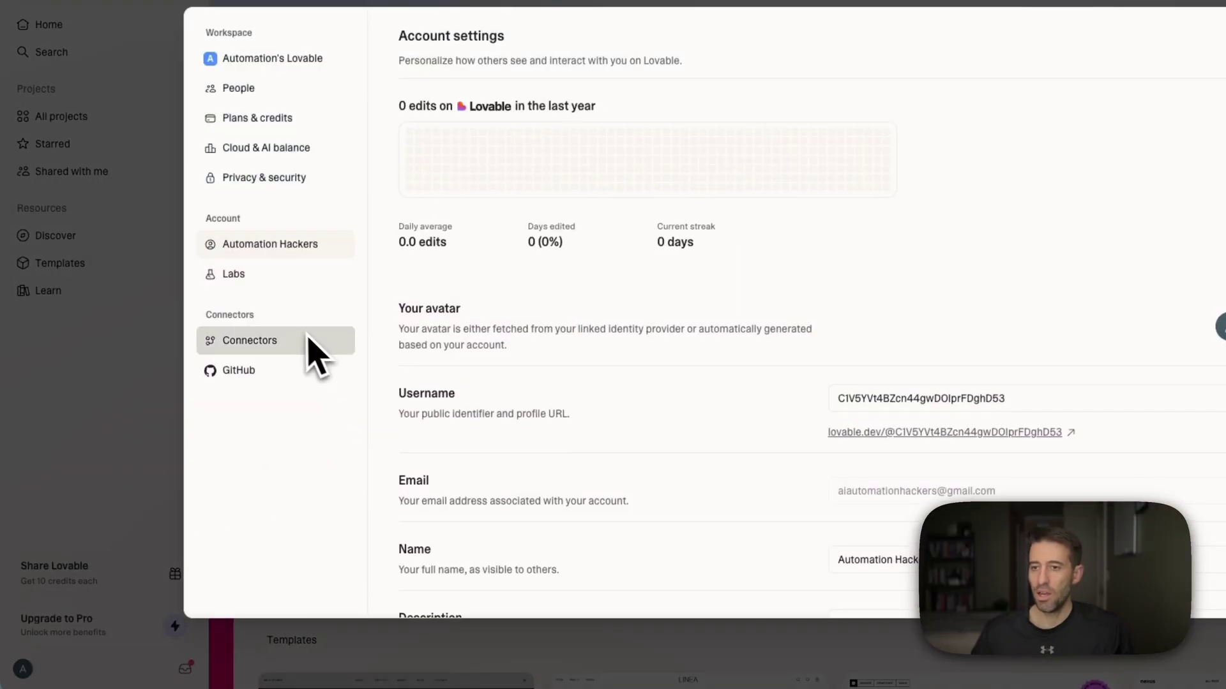
pyautogui.click(255, 341)
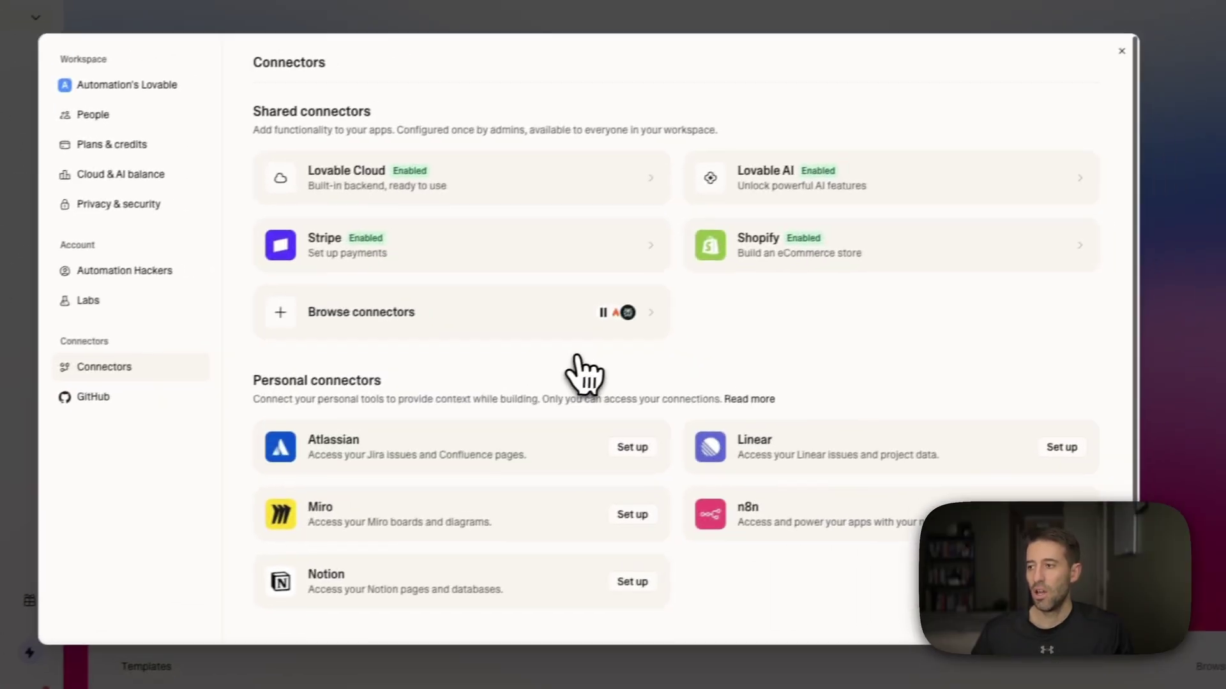
pyautogui.scroll(-2, 623, 367)
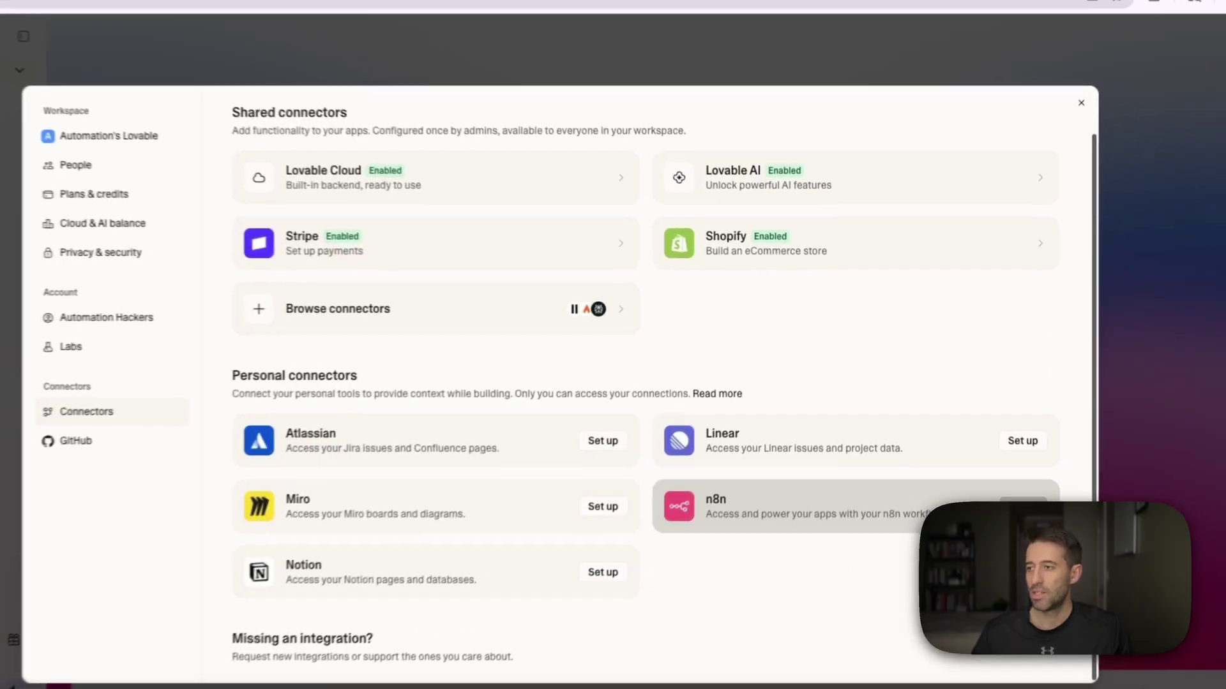
pyautogui.click(1007, 477)
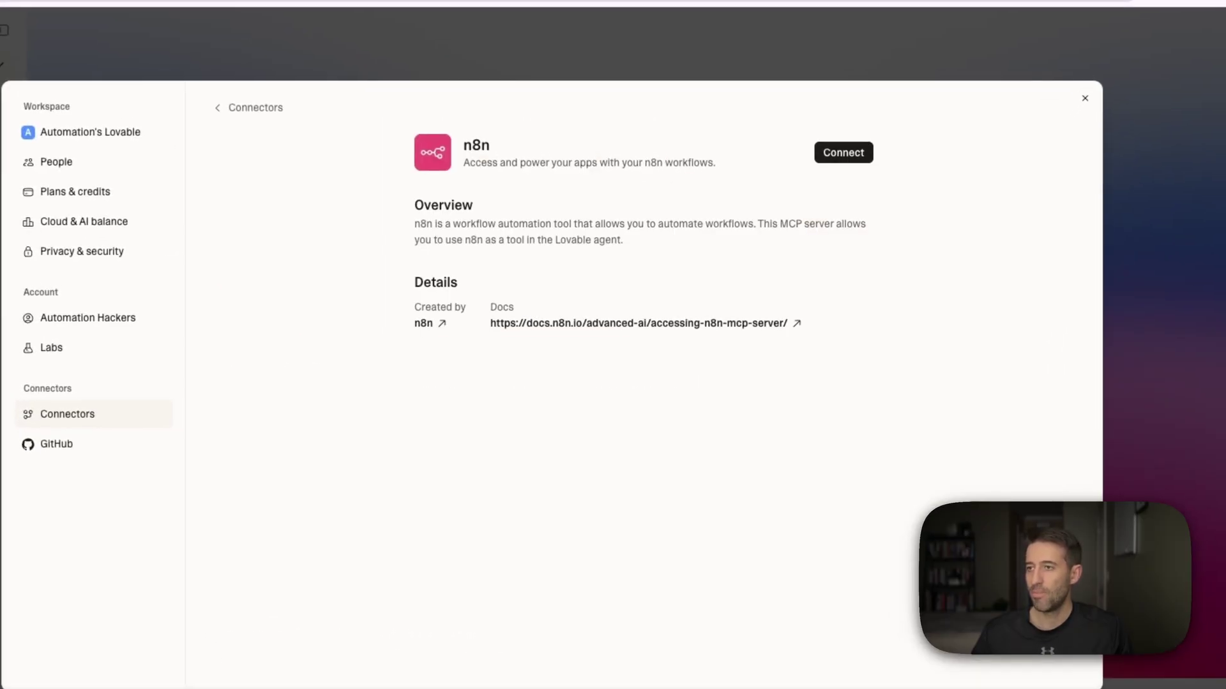
pyautogui.click(842, 153)
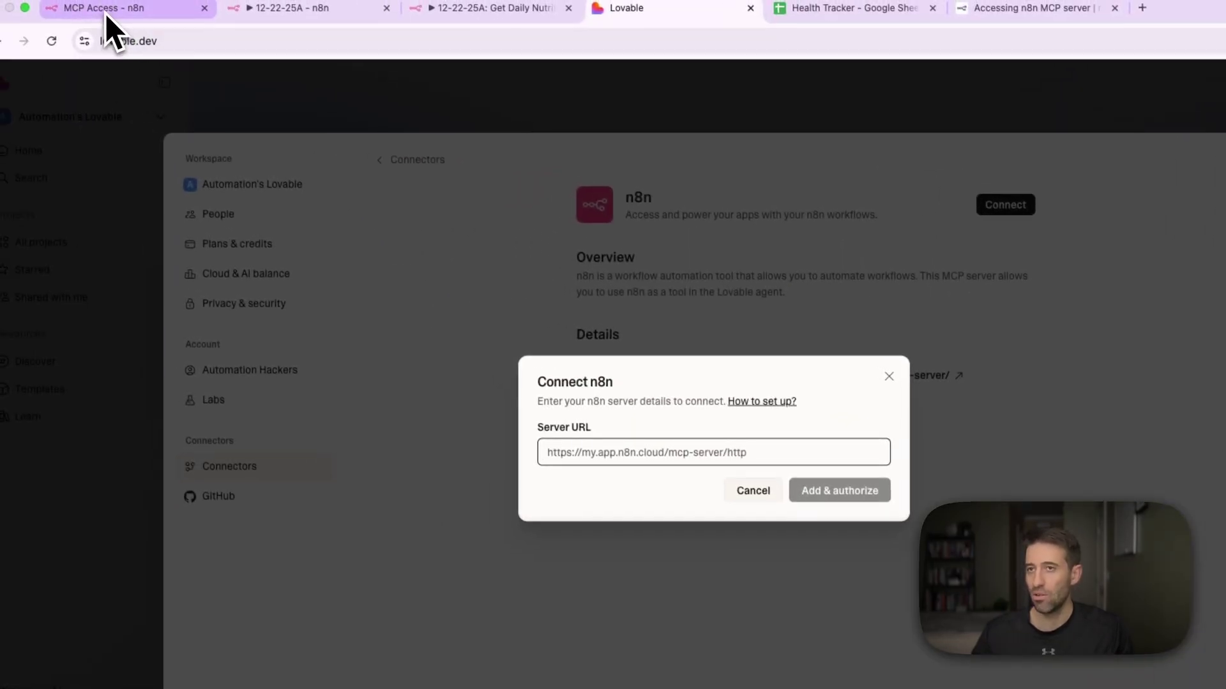
# Step: Copy the OAuth server URL from n8n's MCP Access page and enter it as the server URL of Lovable's n8n connector
pyautogui.click(105, 13)
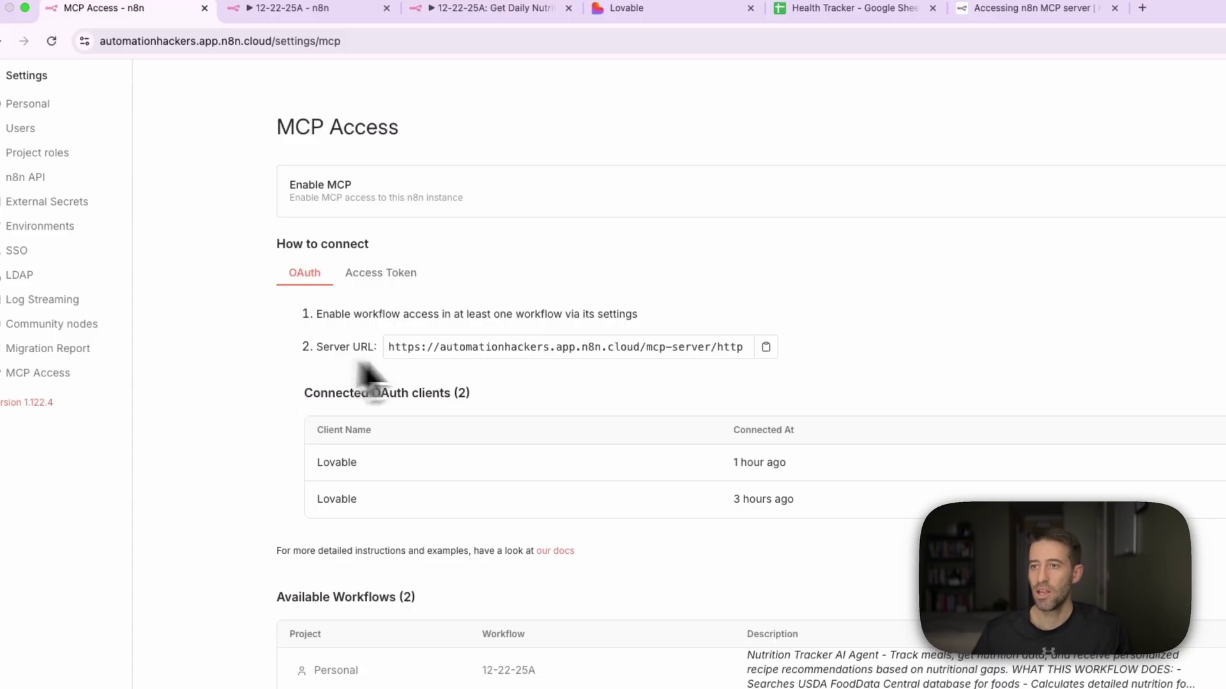
pyautogui.click(765, 347)
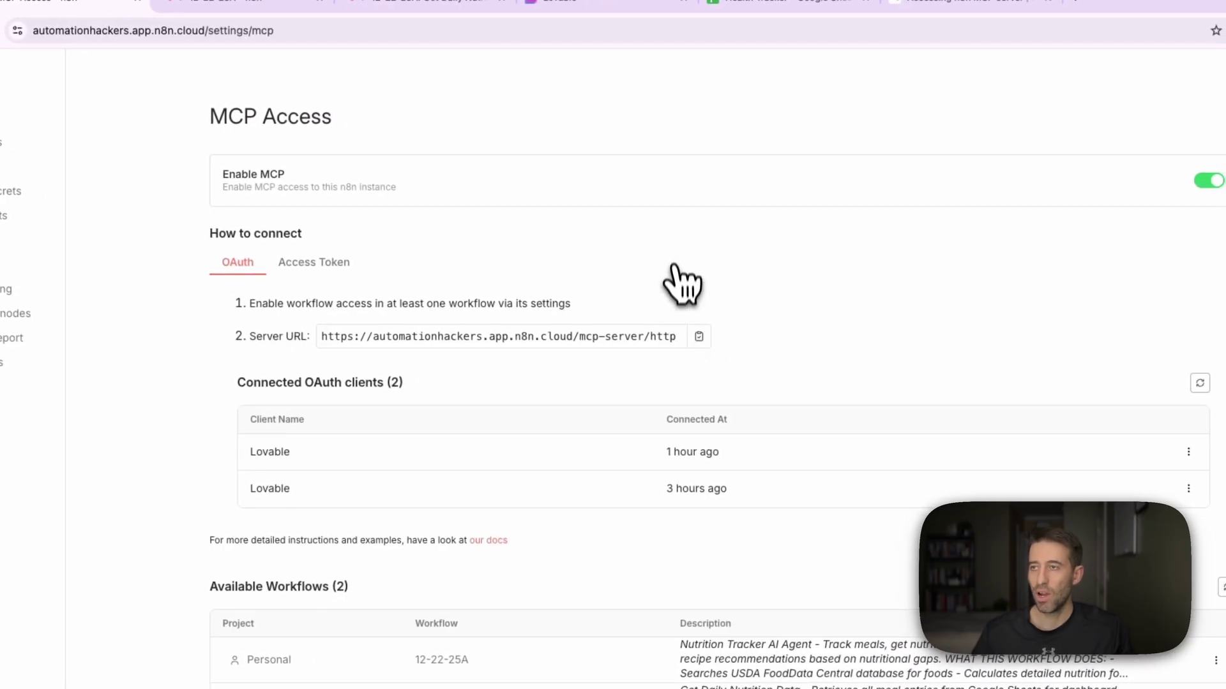
pyautogui.click(581, 9)
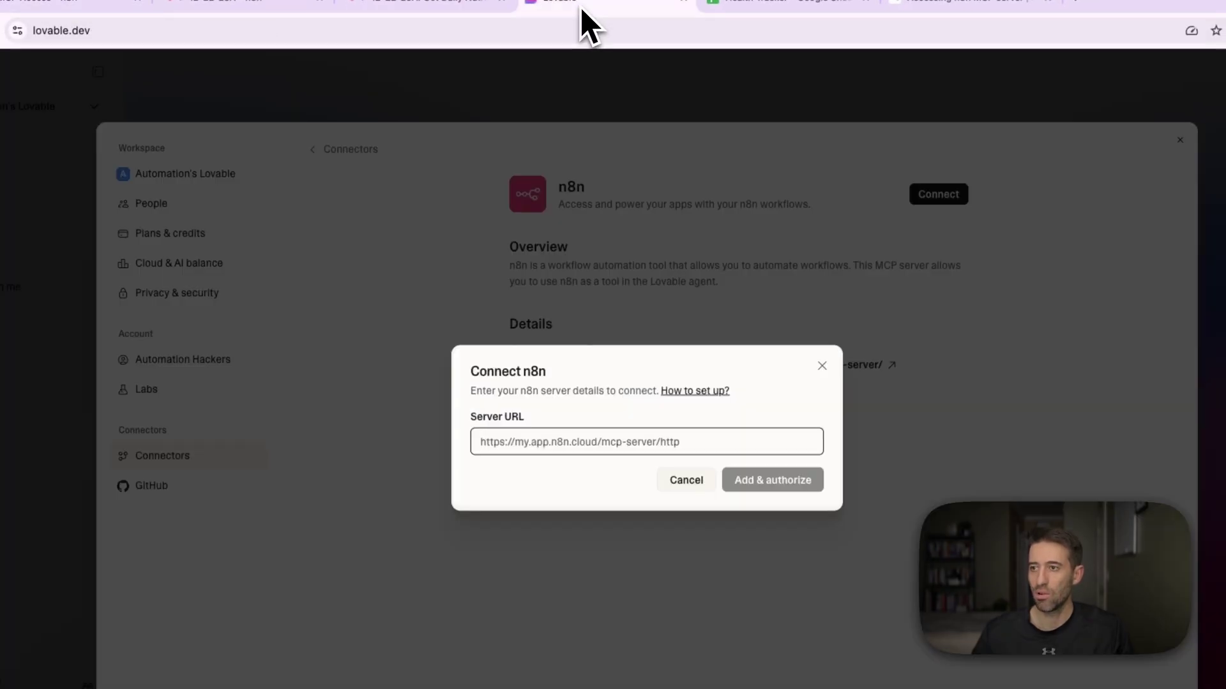
pyautogui.press('super+v')
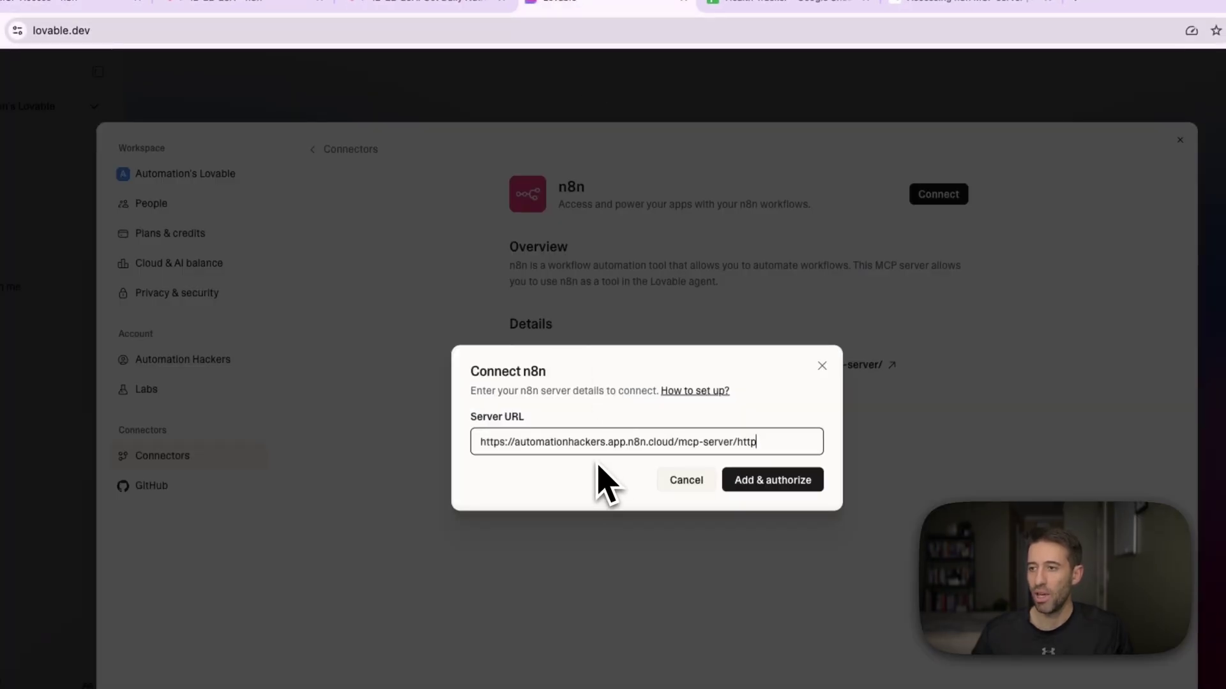
# Step: Add and authorize the n8n connection, allow Lovable access to the n8n instance, and close Lovable's connector settings
pyautogui.click(761, 484)
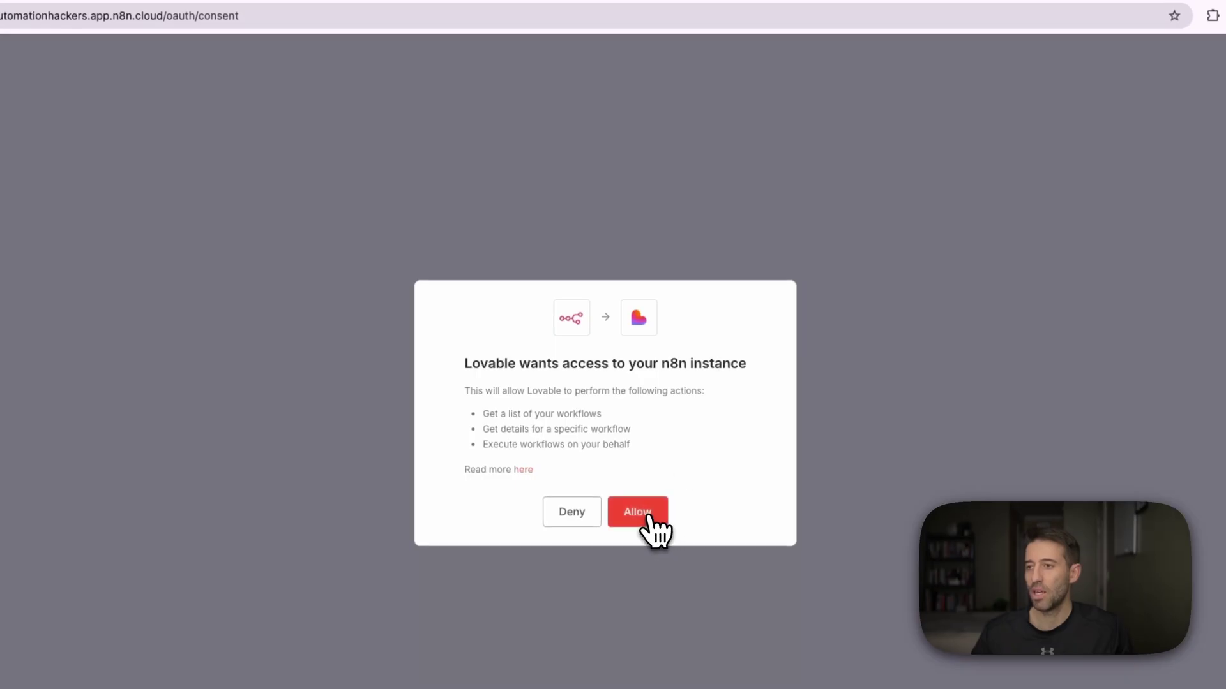
pyautogui.click(638, 513)
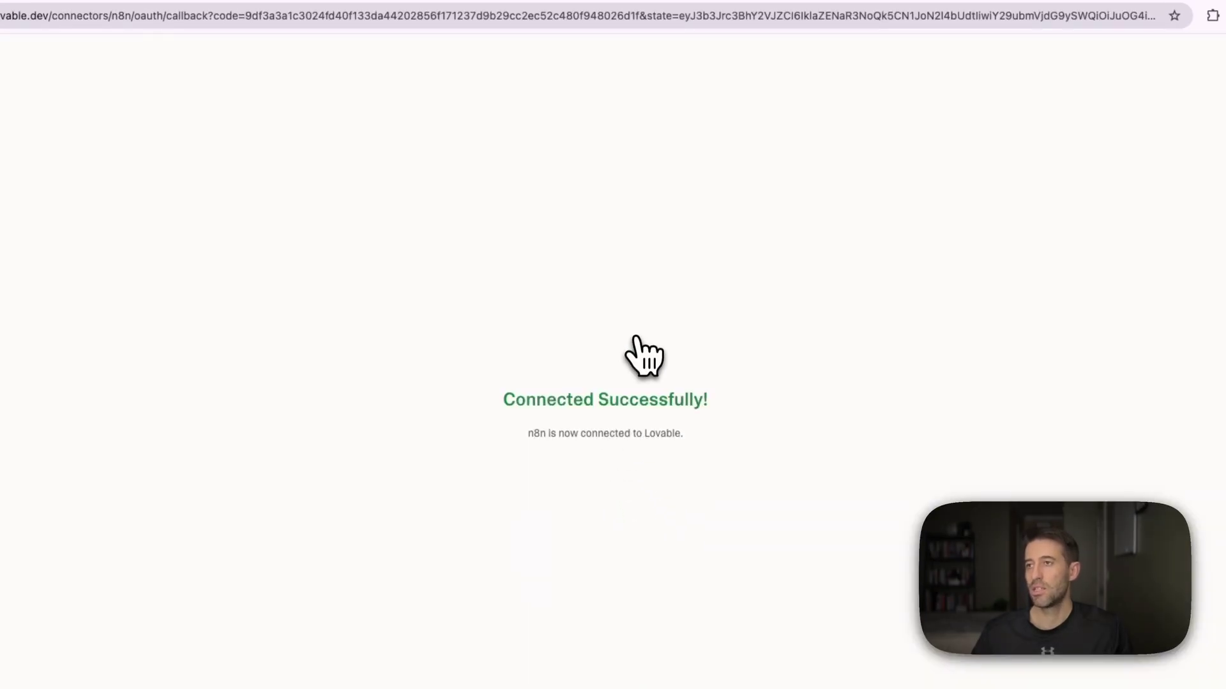
pyautogui.click(556, 3)
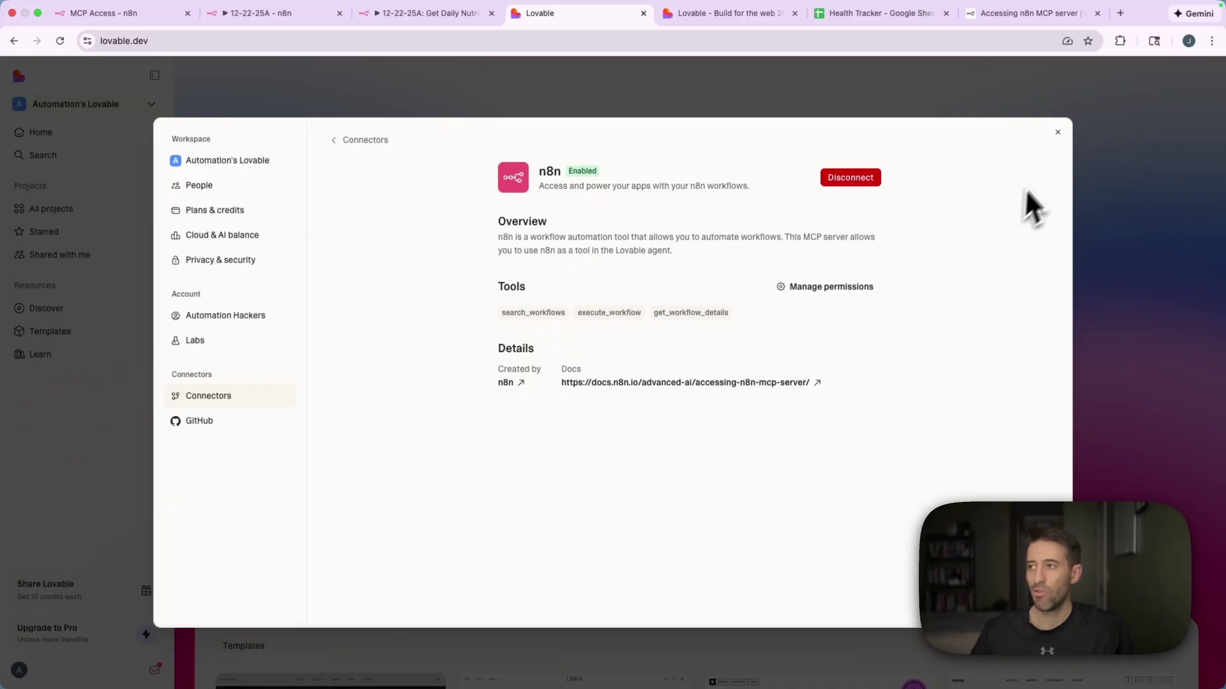
pyautogui.click(1057, 133)
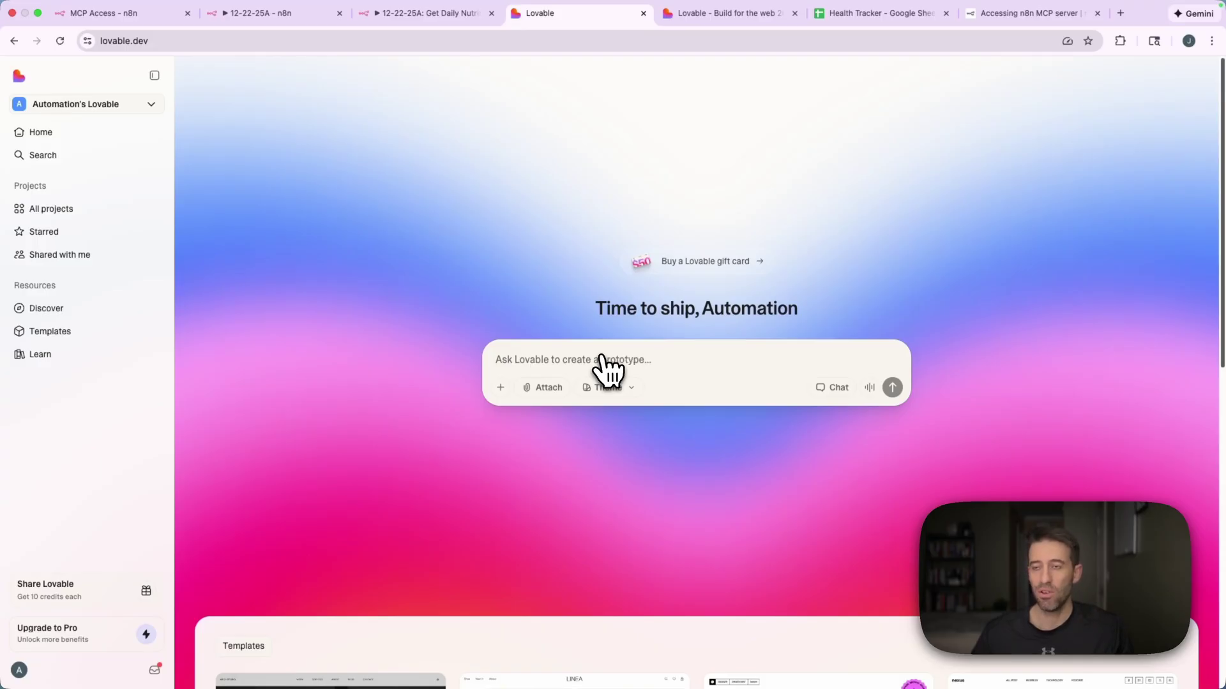
# Step: Paste and submit the prepared prompt asking for a one-page nutrition tracking application with a side-by-side layout using n8n MCP access
pyautogui.click(598, 359)
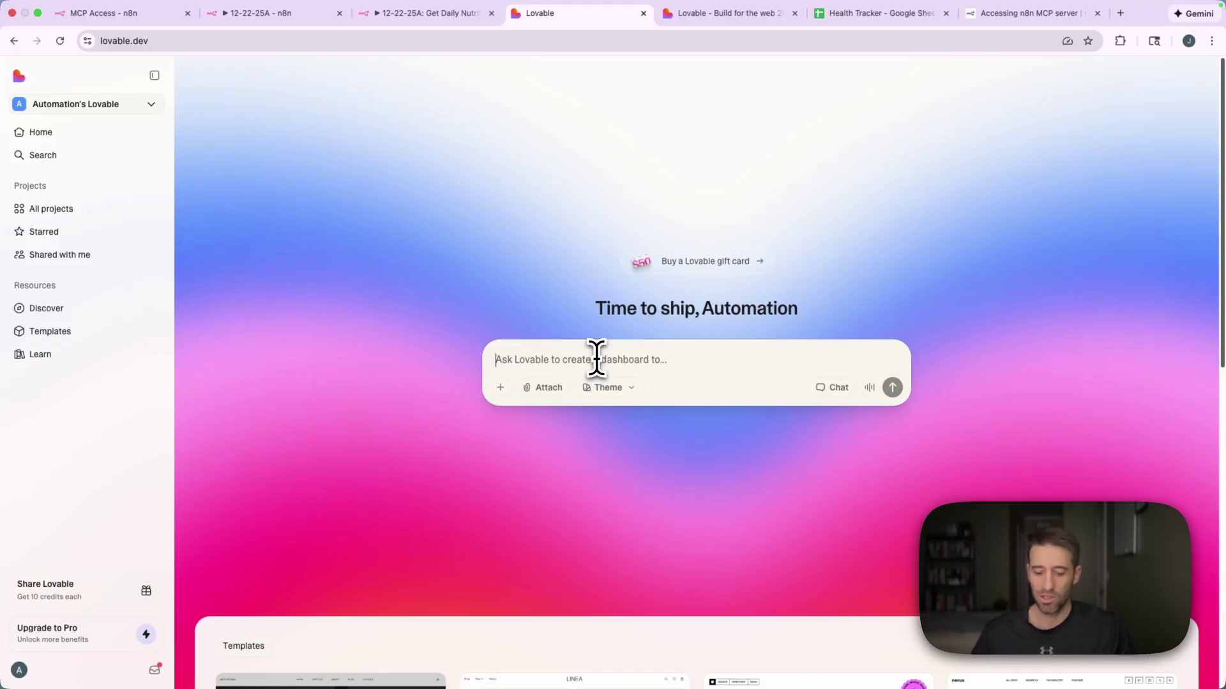
pyautogui.press('super+v')
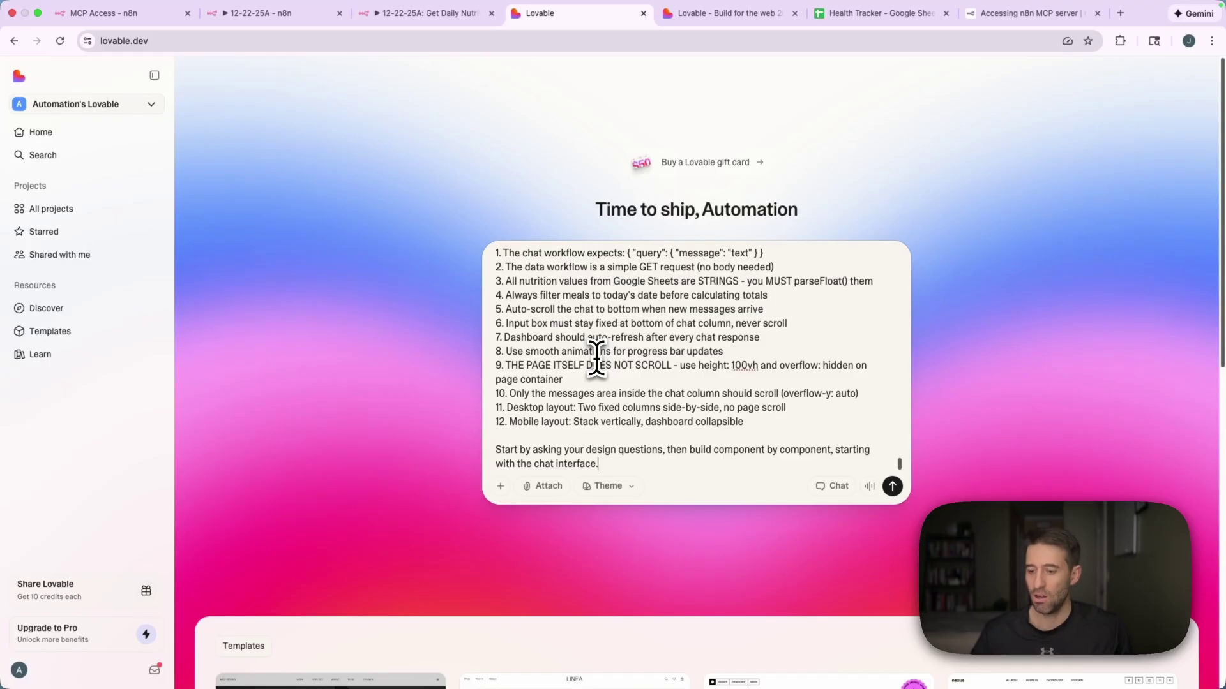
pyautogui.press('Return')
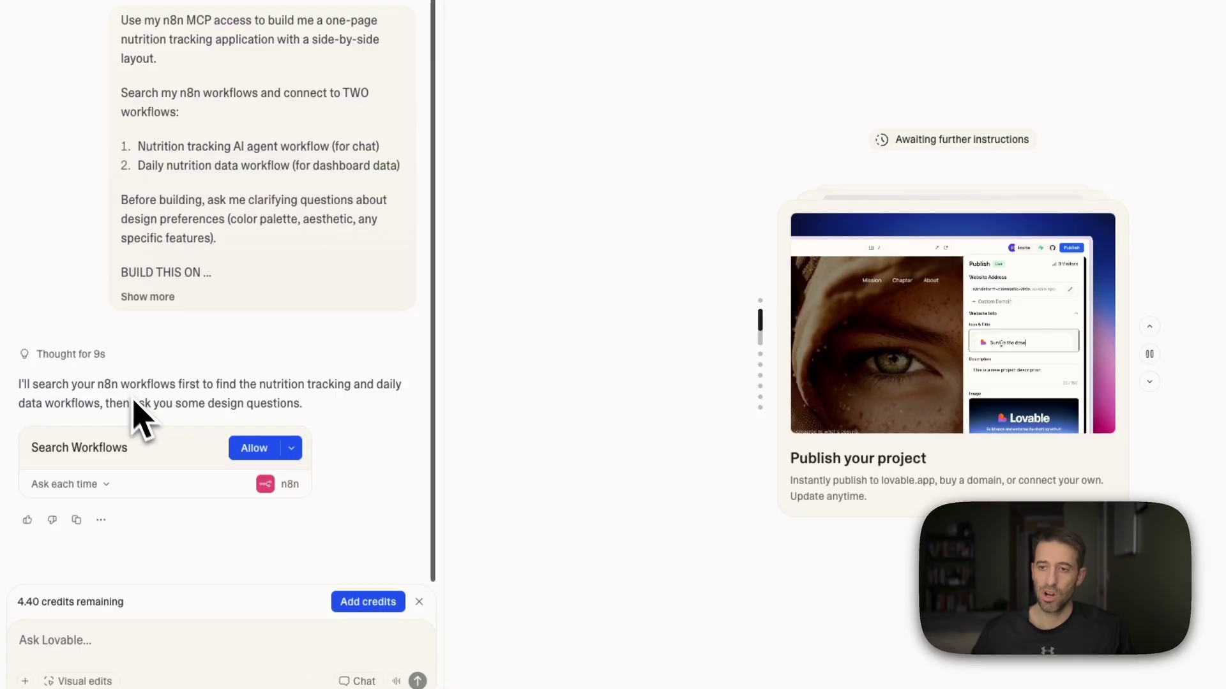
# Step: Set the n8n Search Workflows permission to Always allow and approve the pending search
pyautogui.click(106, 485)
pyautogui.click(102, 515)
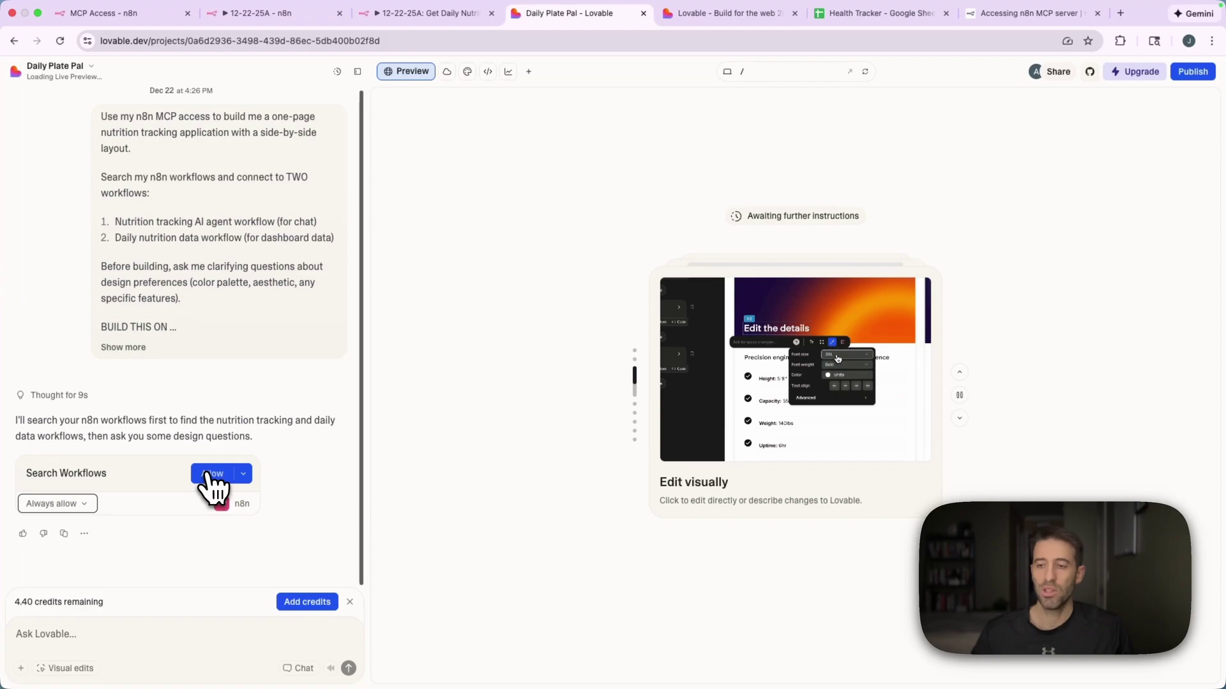
pyautogui.click(208, 475)
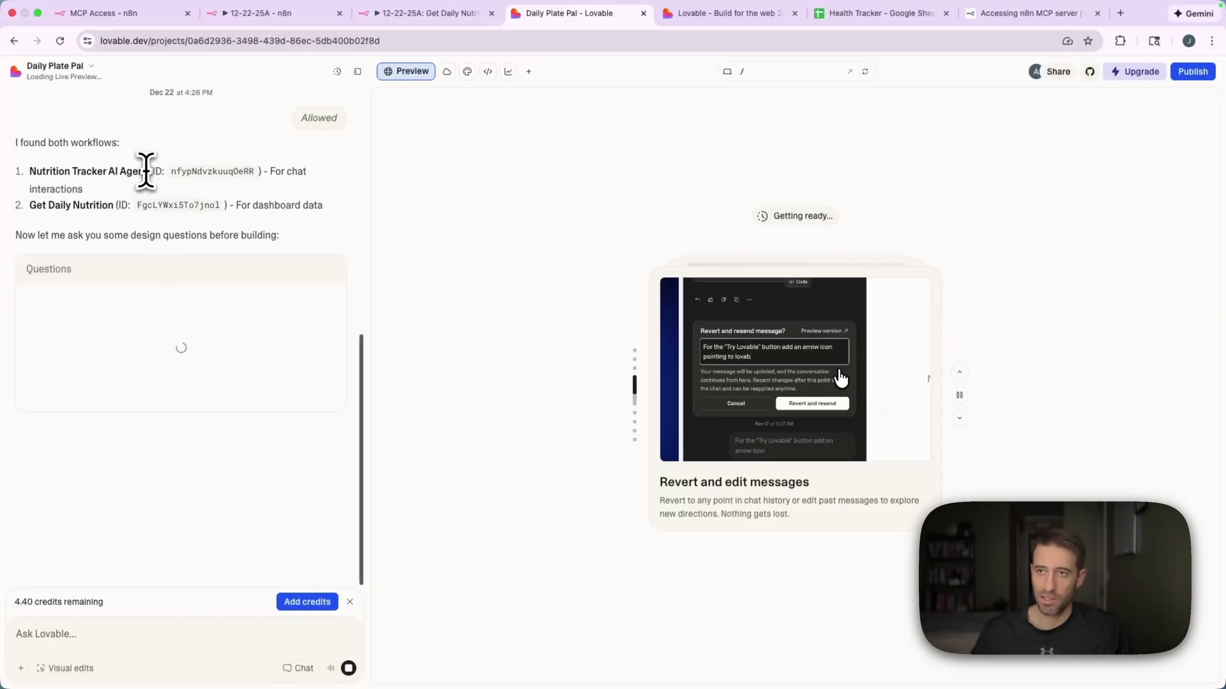
# Step: Check the names of the two matched workflows, answer Myself for who the app is built for, and submit the design answers
pyautogui.moveTo(148, 171); pyautogui.dragTo(29, 171)
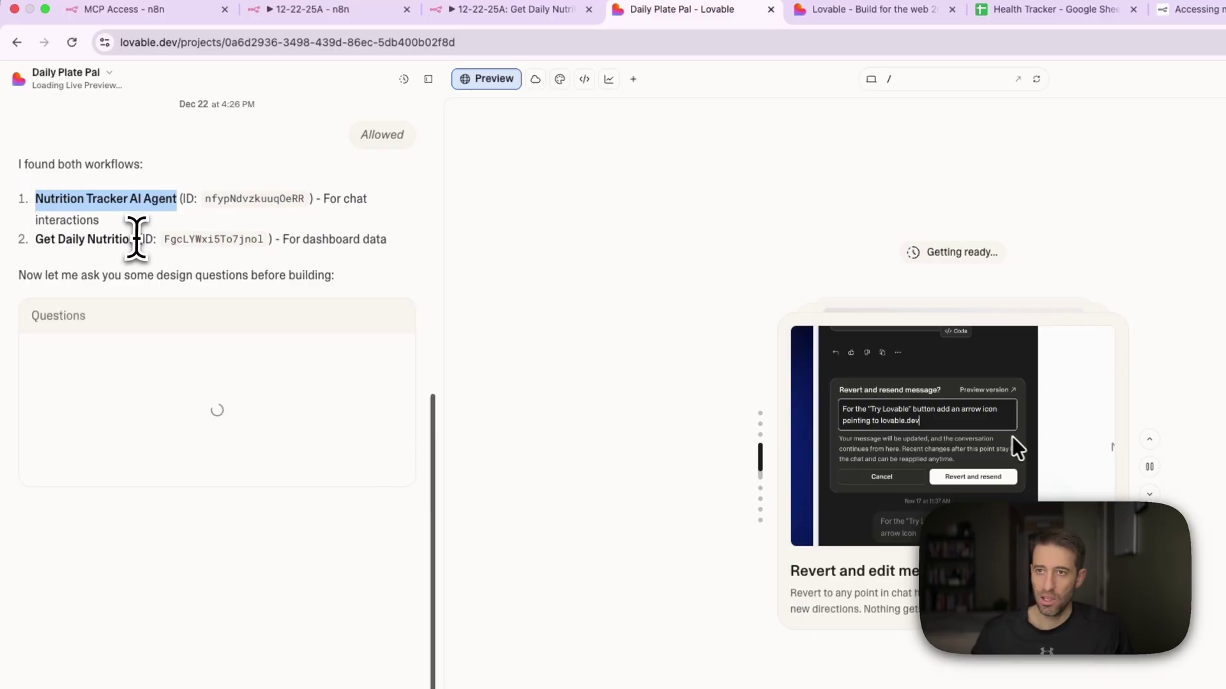
pyautogui.moveTo(136, 238); pyautogui.dragTo(33, 241)
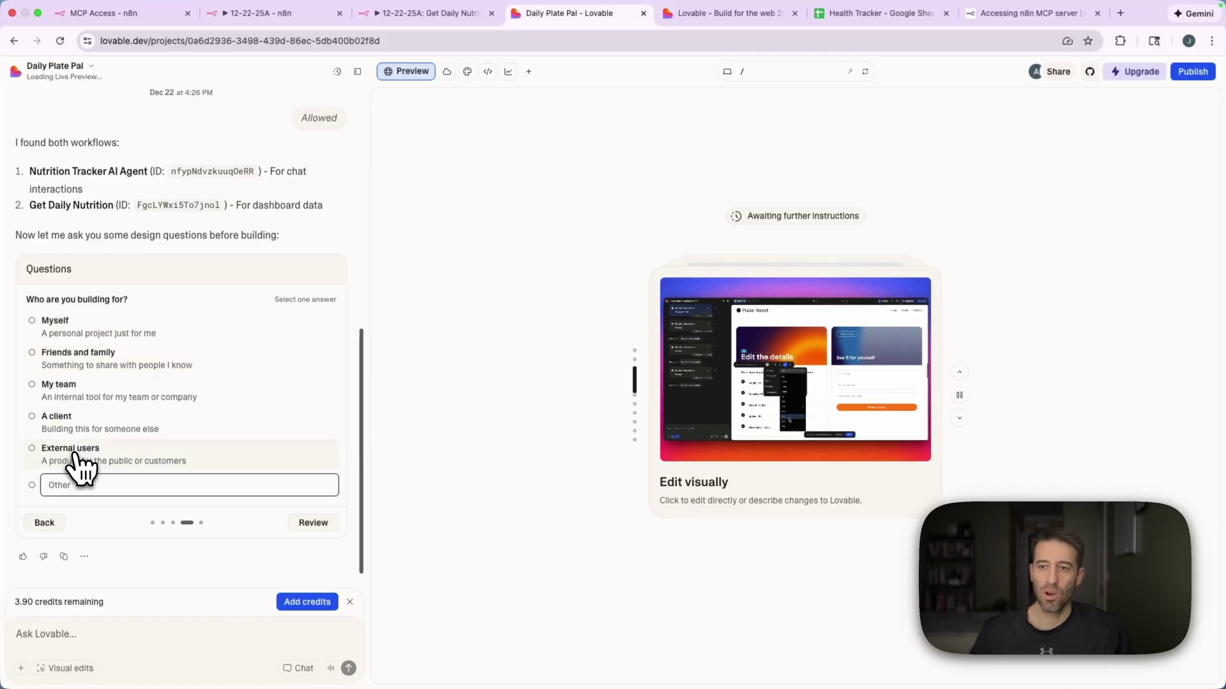
pyautogui.click(80, 335)
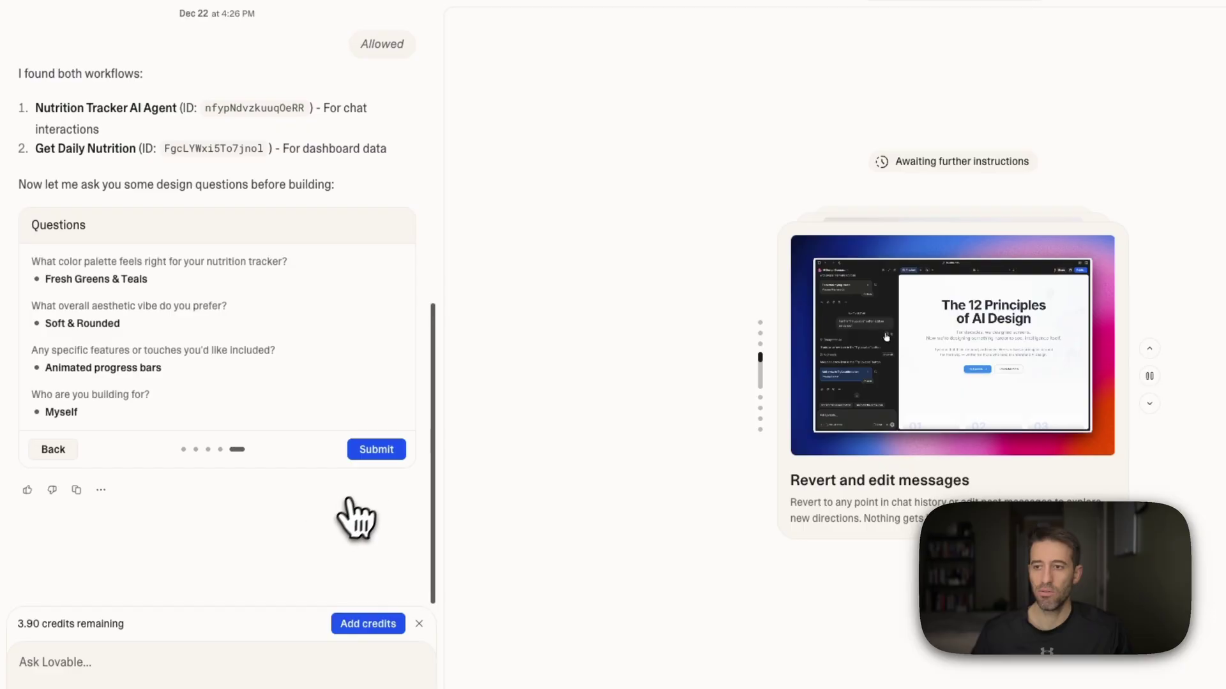
pyautogui.click(378, 451)
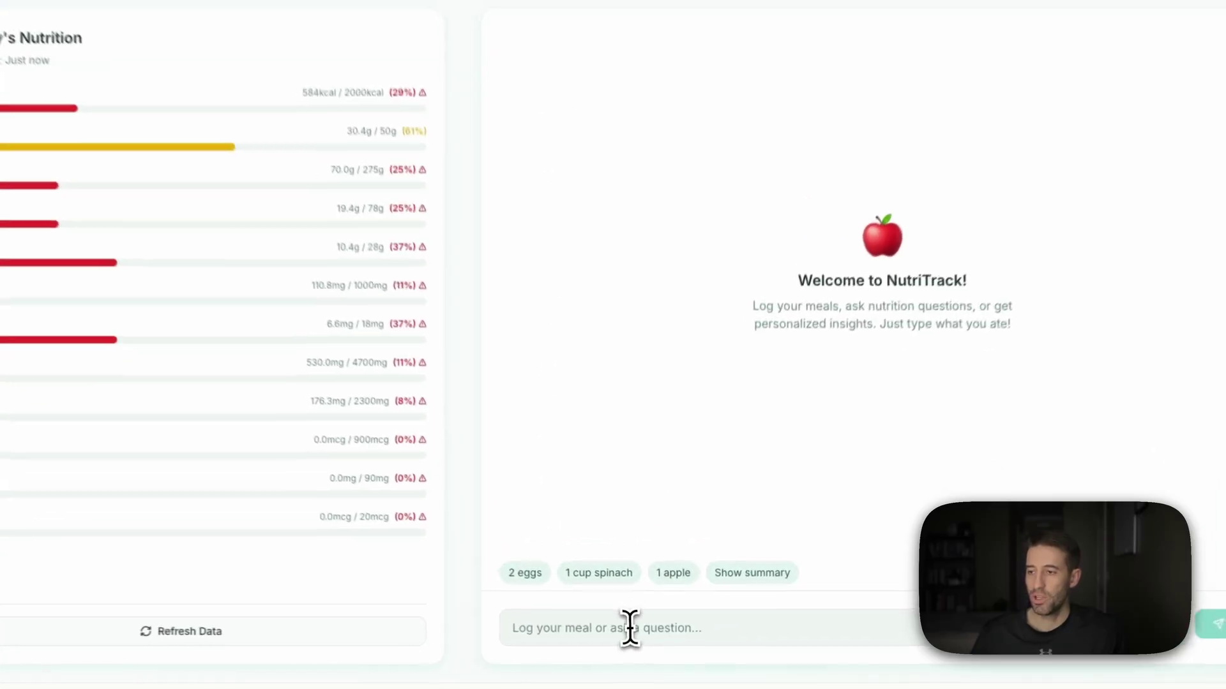
# Step: Send the message "i ate a cup of rolled oats today" in the NutriTrack preview's meal chat
pyautogui.click(629, 628)
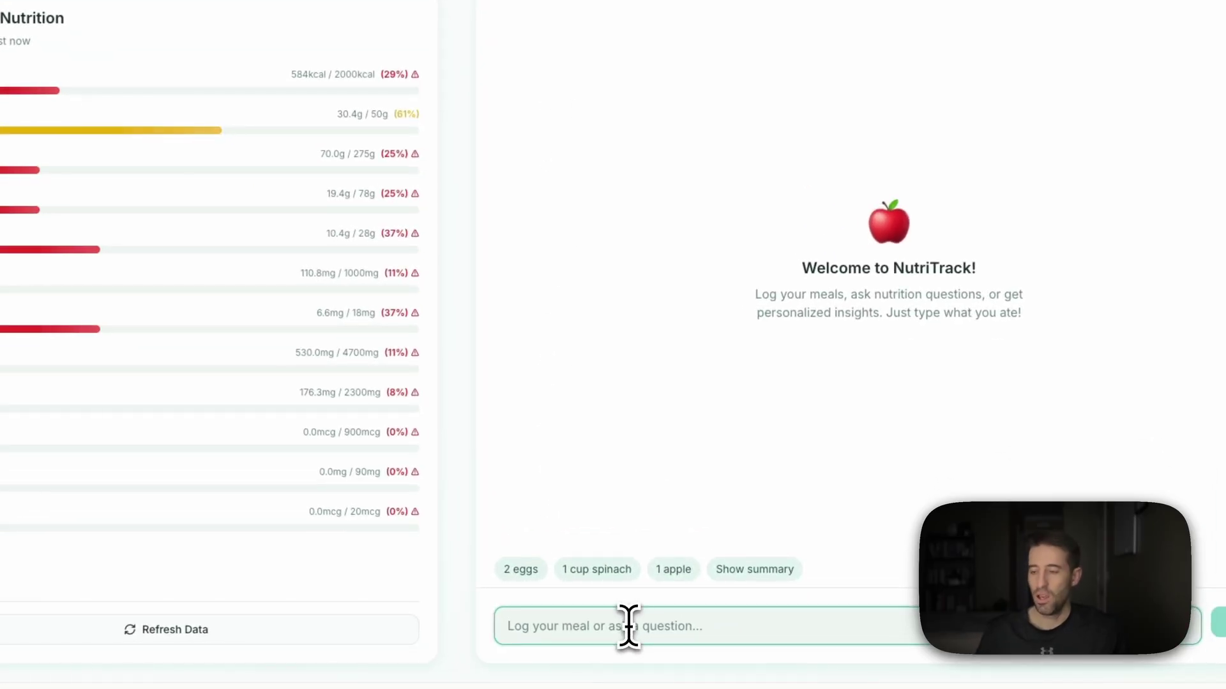
pyautogui.write('i ate a')
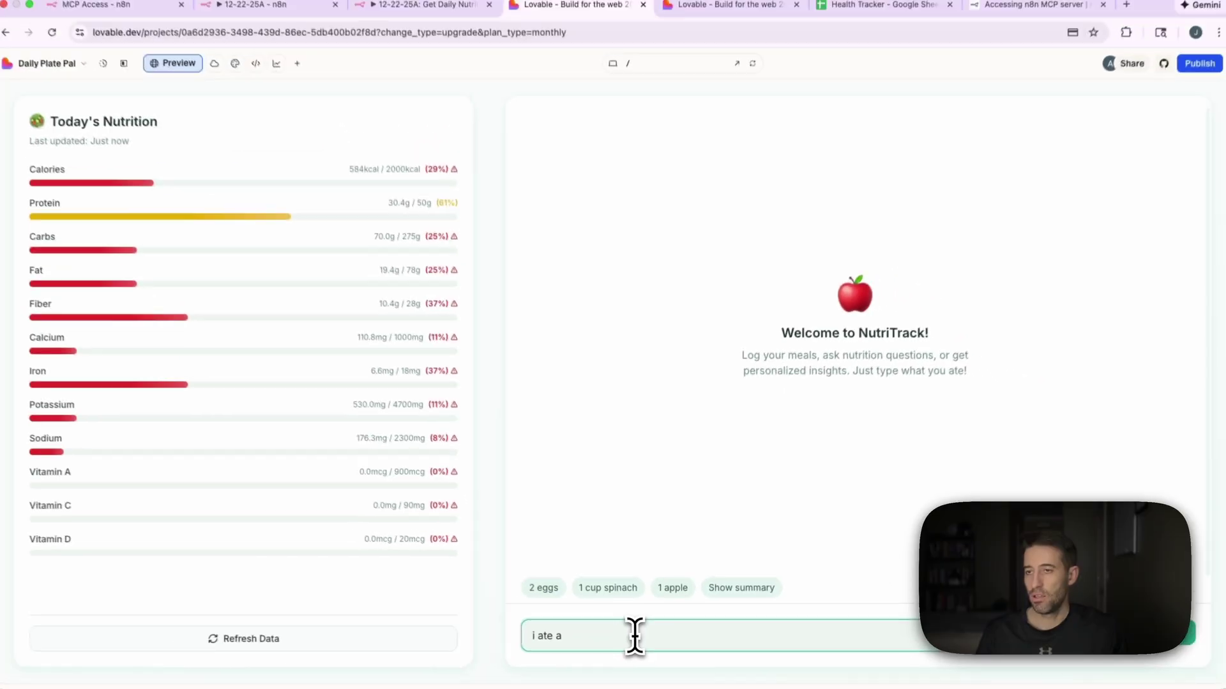
pyautogui.write(' cup of rolled')
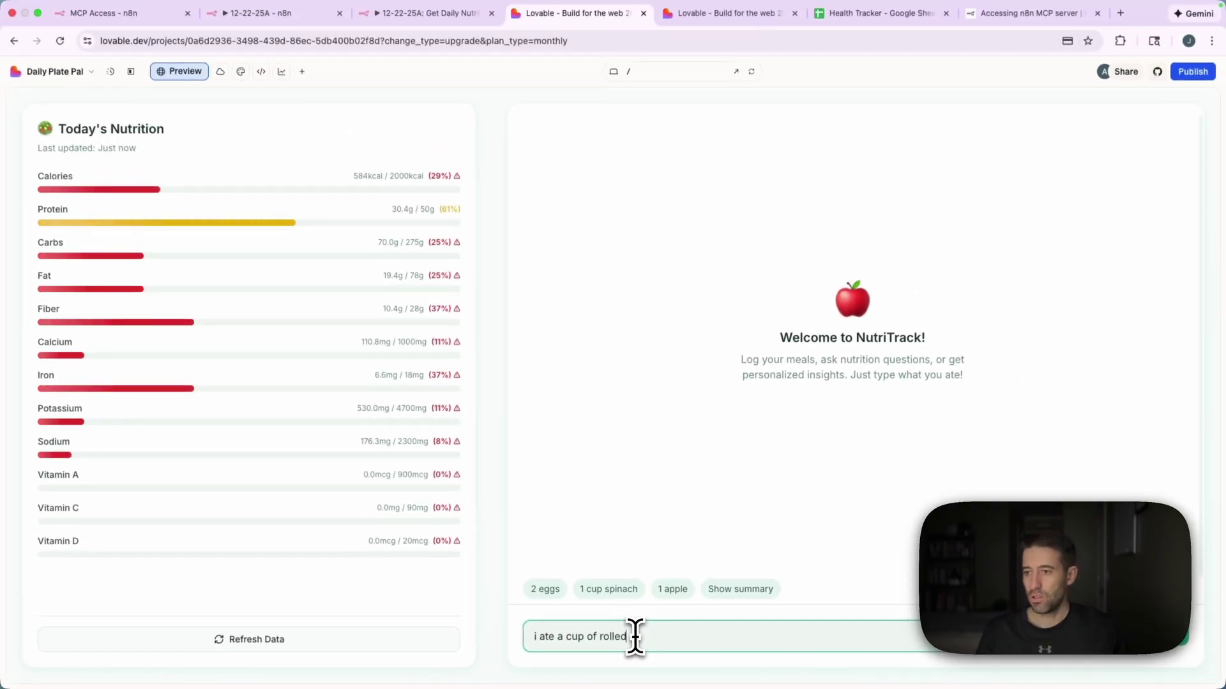
pyautogui.write(' oats today')
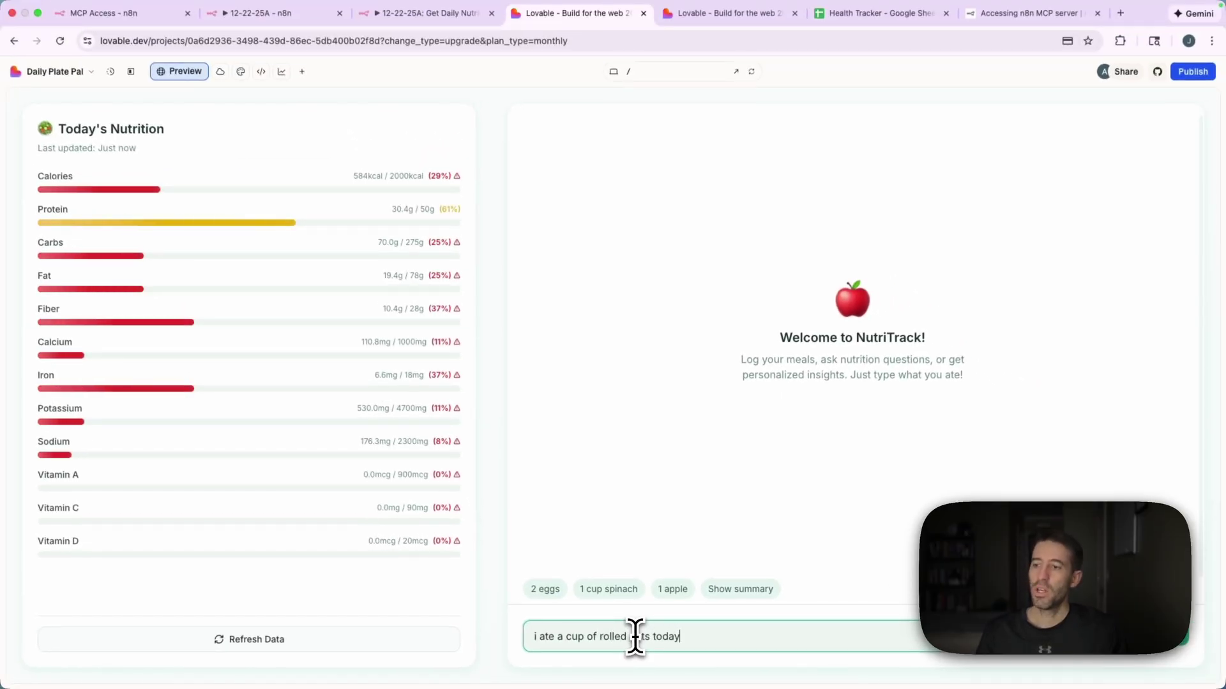
pyautogui.press('Return')
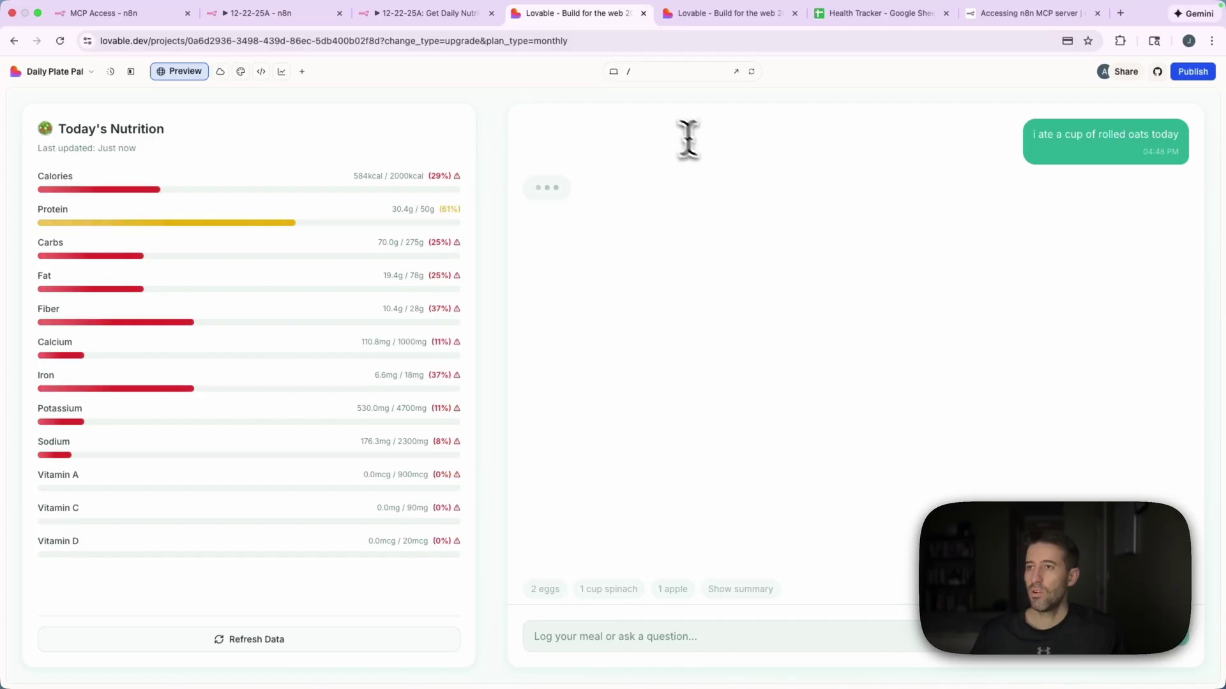
# Step: Switch to the 12-22-25A workflow in n8n, close its Webhook node, and open the workflow's execution history
pyautogui.click(273, 22)
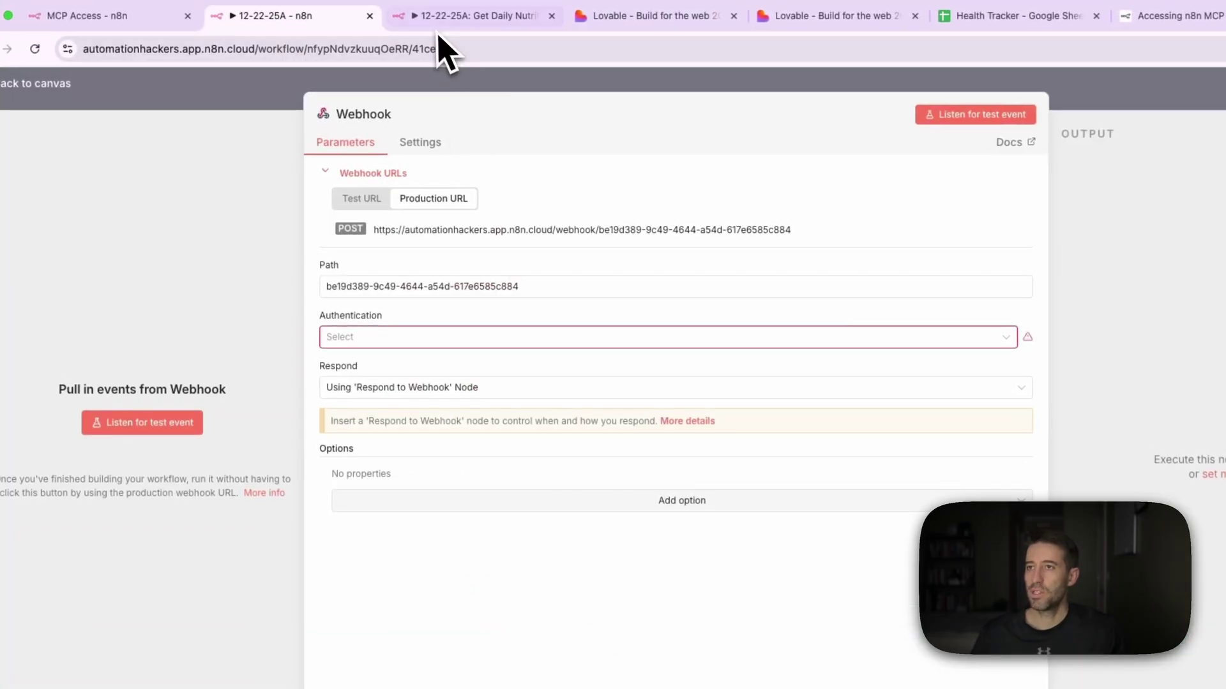
pyautogui.click(433, 25)
pyautogui.click(309, 25)
pyautogui.click(277, 75)
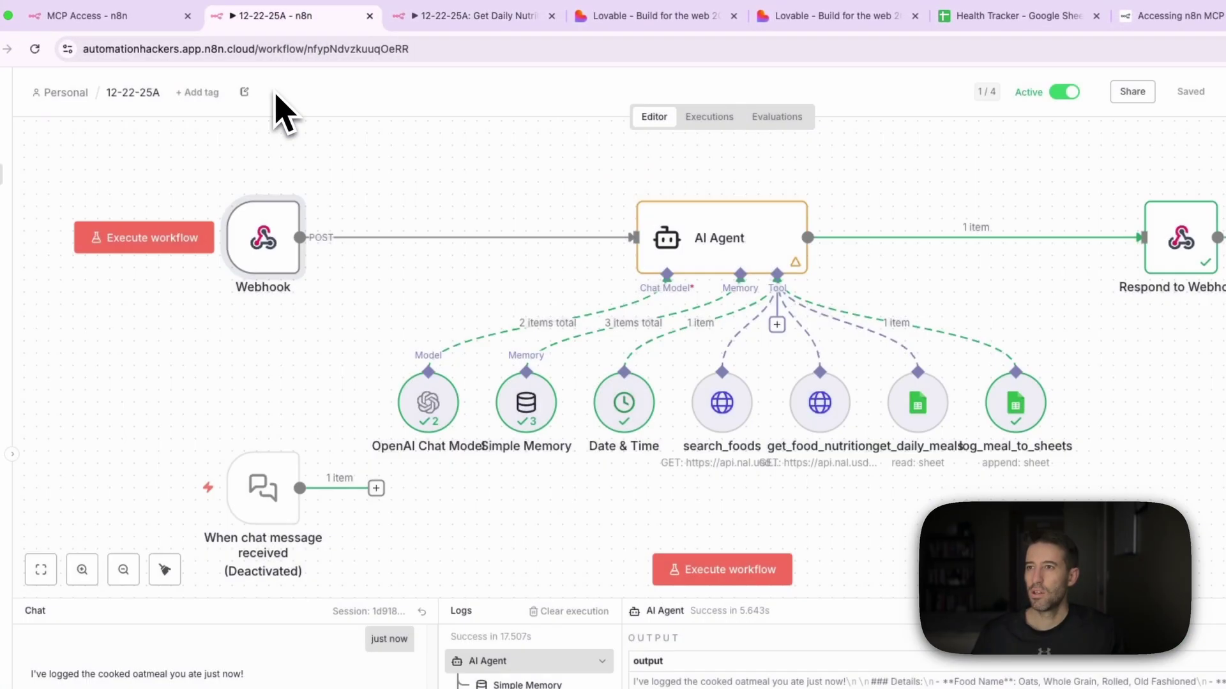
pyautogui.click(715, 119)
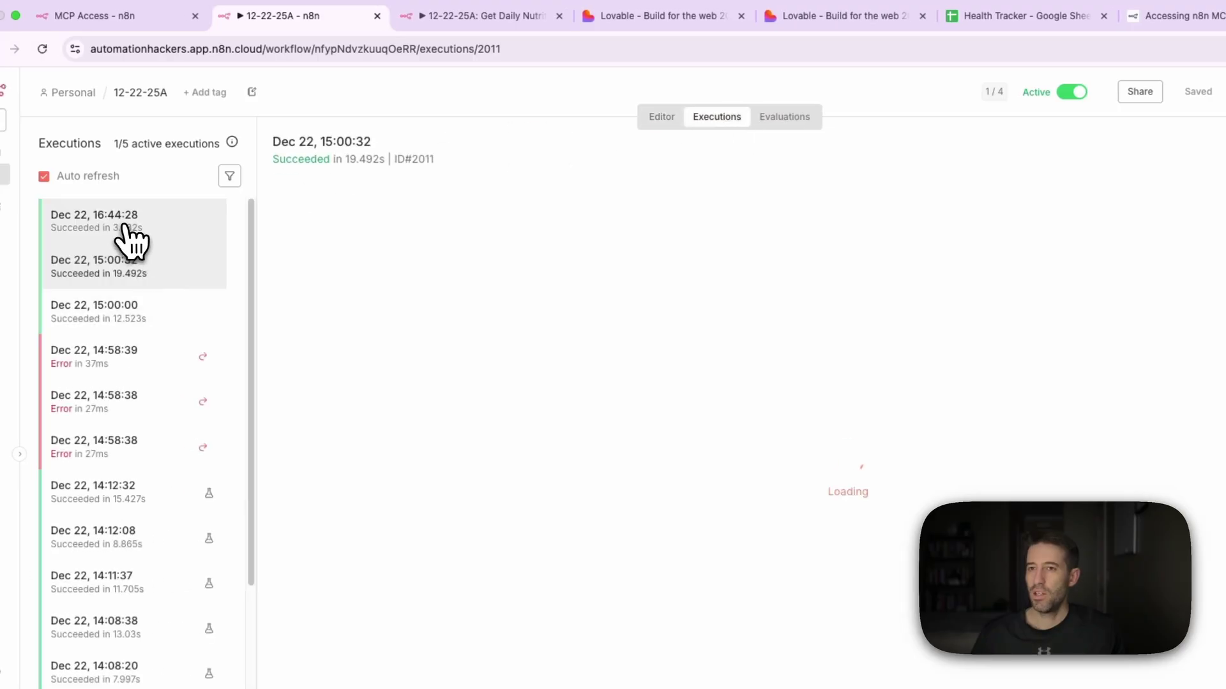
# Step: Open the Dec 22, 16:44:28 execution in n8n, and answer "about two hours ago" in the Lovable preview's meal chat
pyautogui.click(131, 239)
pyautogui.click(658, 15)
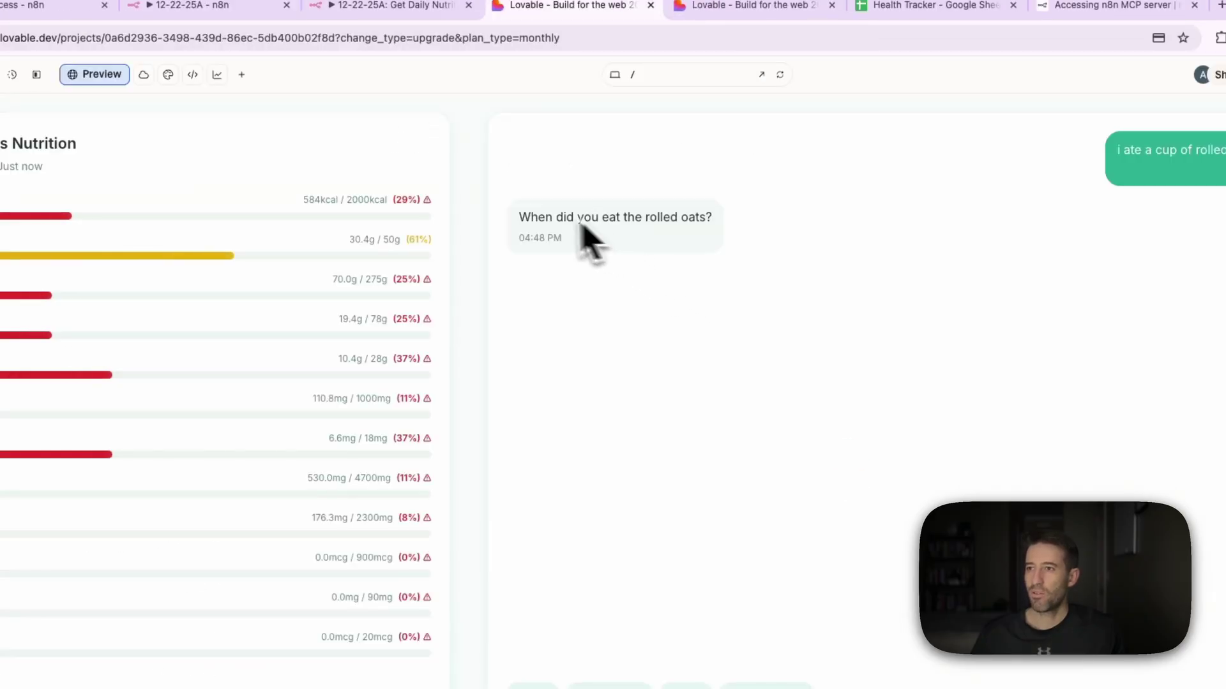
pyautogui.click(650, 626)
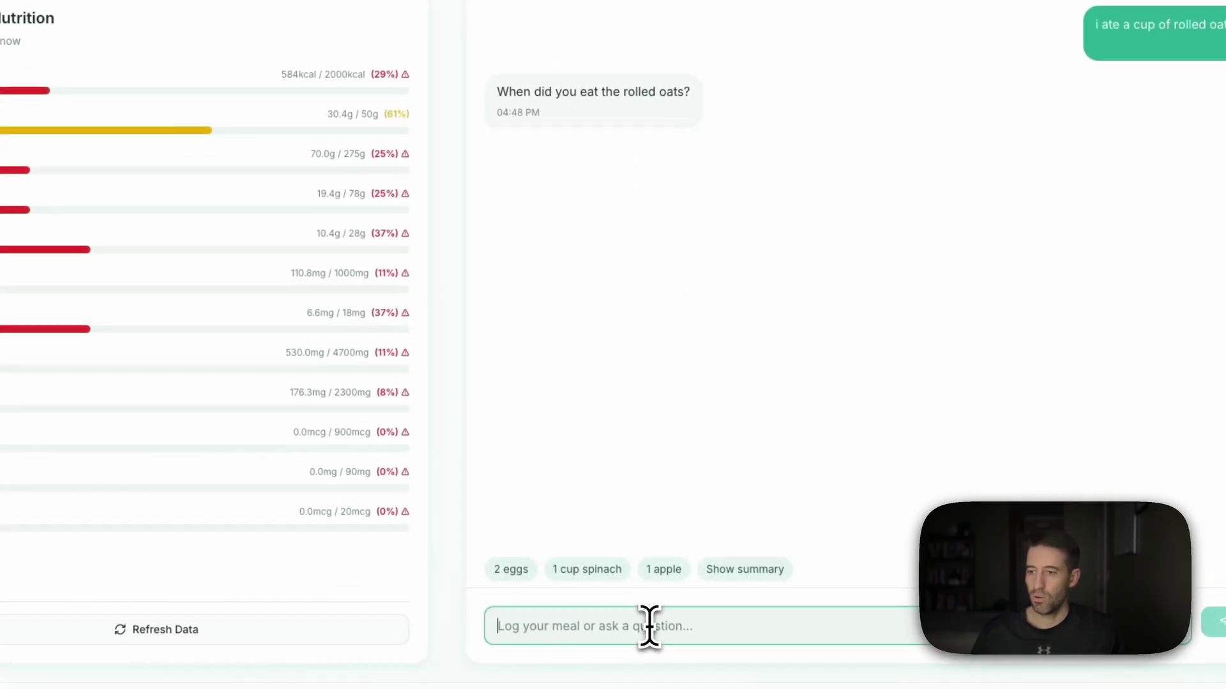
pyautogui.write('about ')
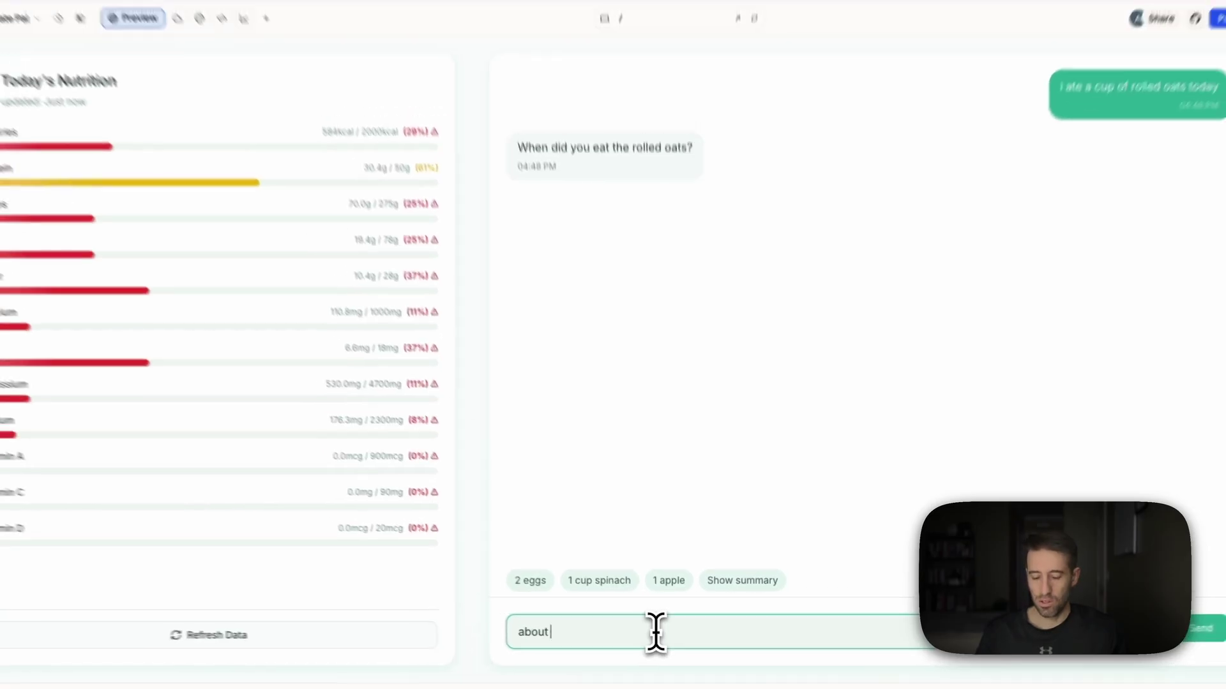
pyautogui.write('two hour')
pyautogui.write('s ago')
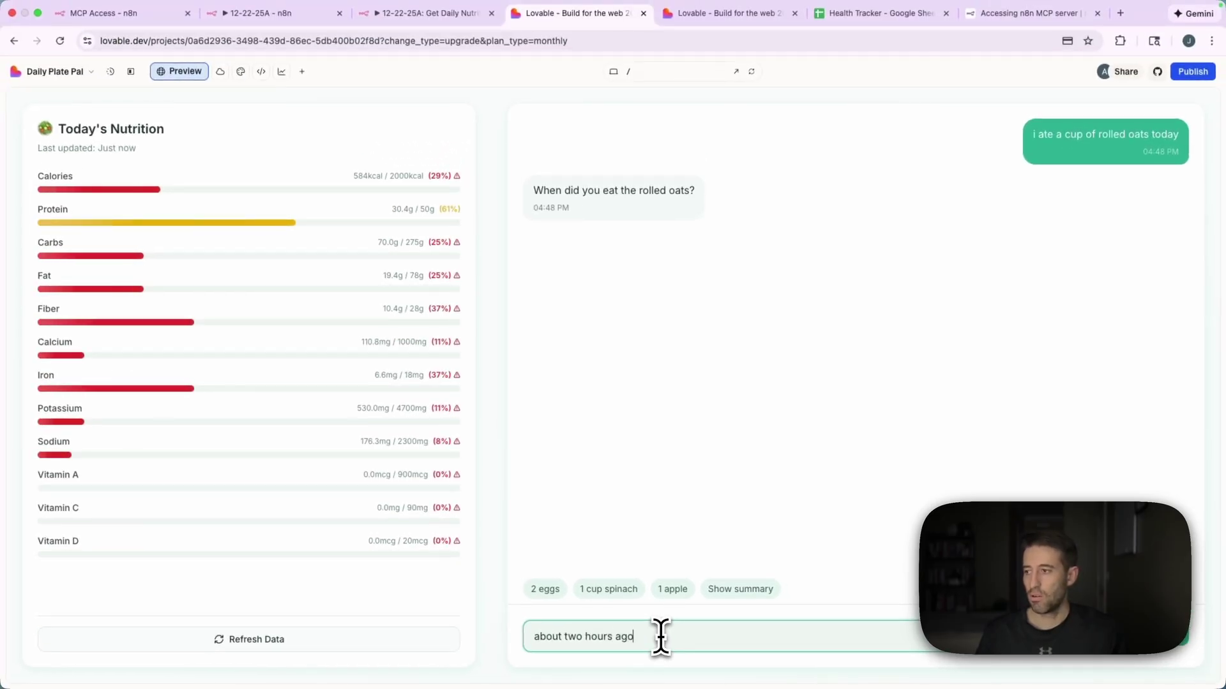
pyautogui.press('Return')
# Step: Check the 12-22-25A executions in n8n, and compare the Lovable nutrition panel with the last food_name entry in the Health Tracker sheet
pyautogui.click(300, 13)
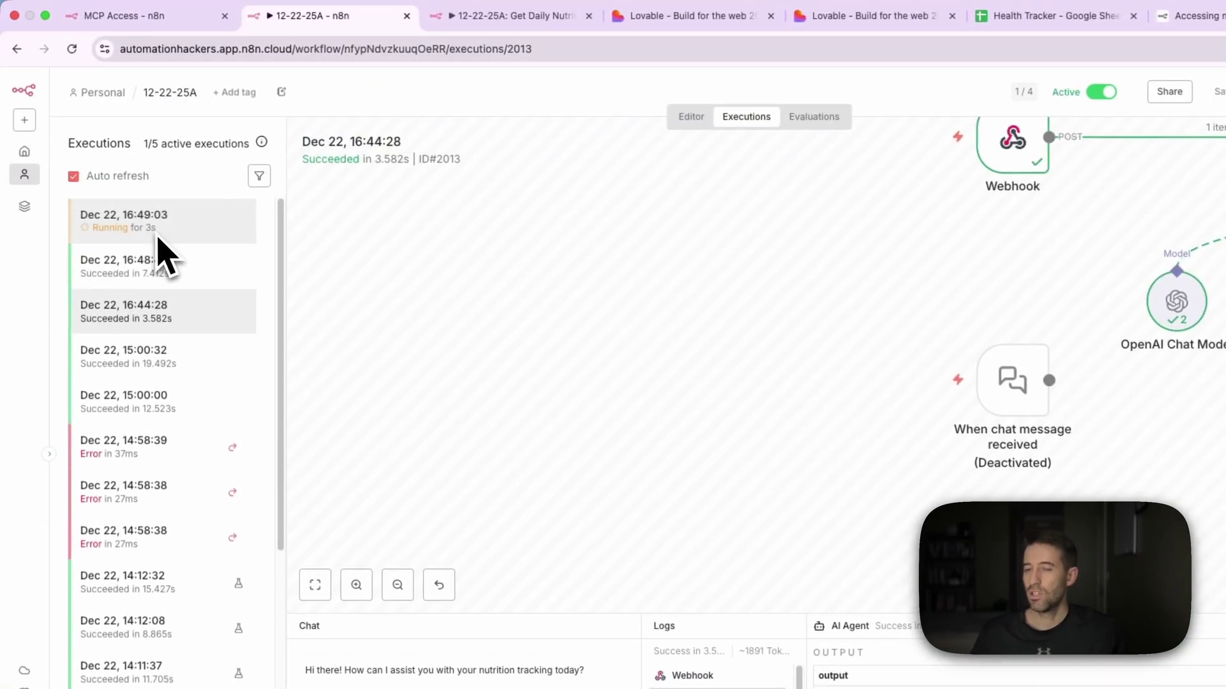
pyautogui.click(686, 15)
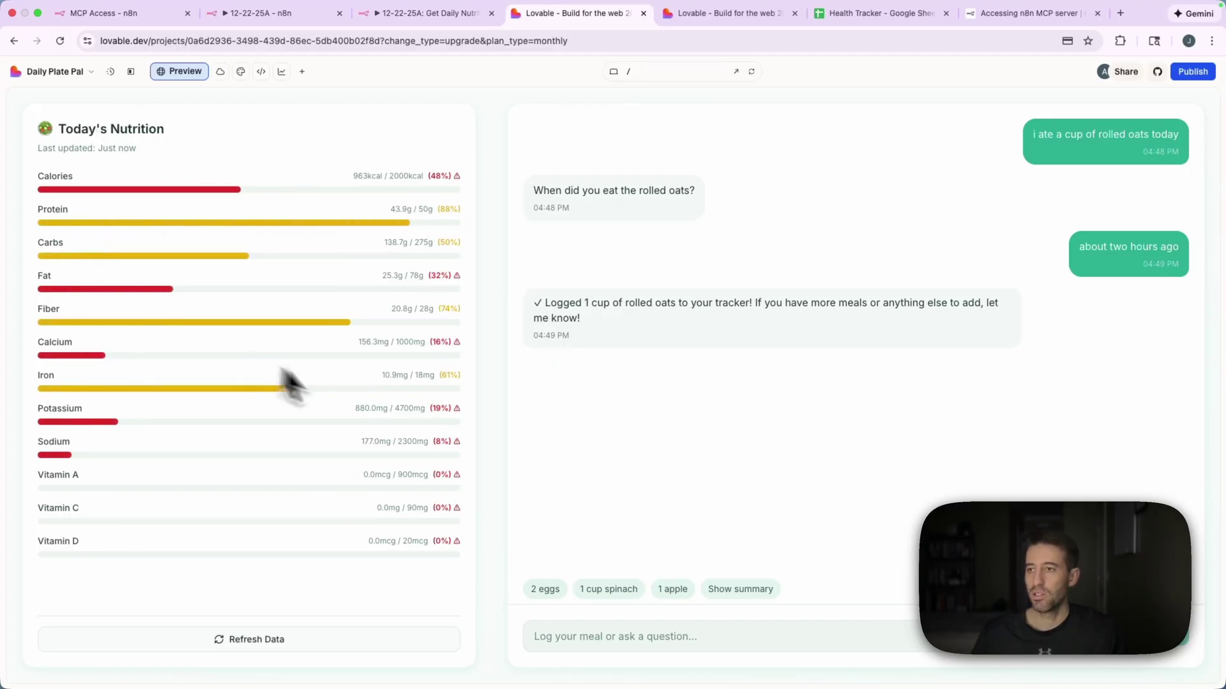
pyautogui.click(862, 13)
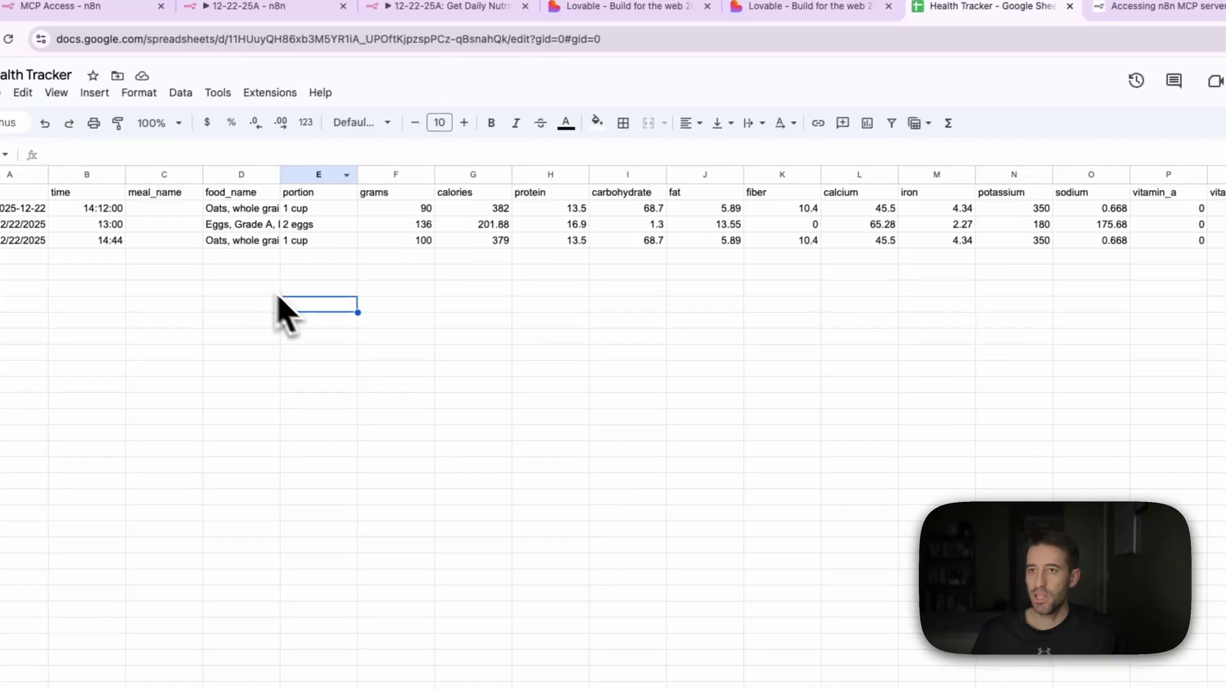
pyautogui.click(247, 241)
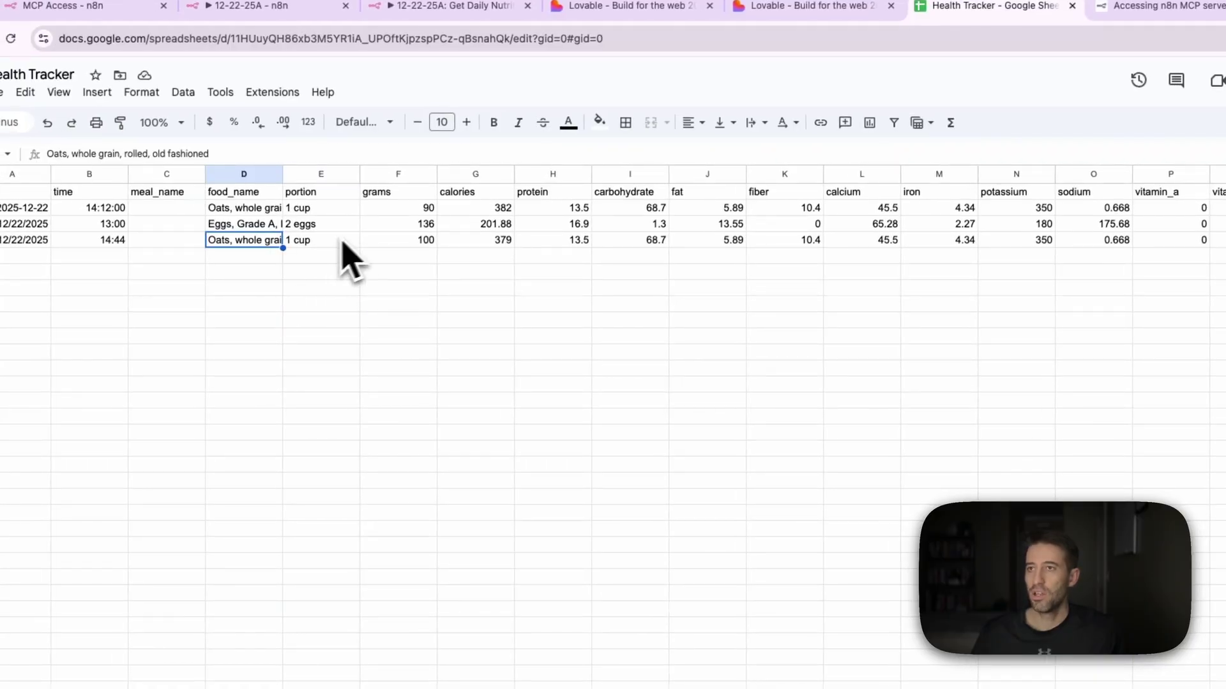
# Step: Check the 12-22-25A execution list in n8n again and return to the nutrition app preview in Lovable
pyautogui.click(434, 10)
pyautogui.click(274, 10)
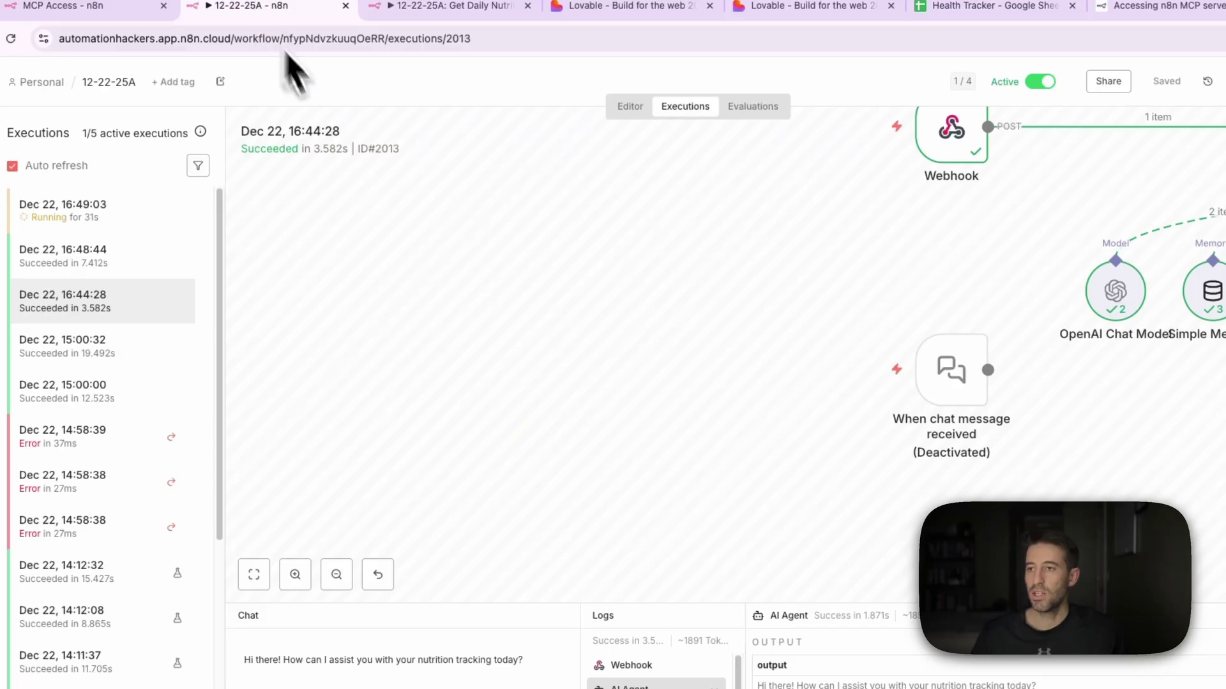
pyautogui.click(638, 7)
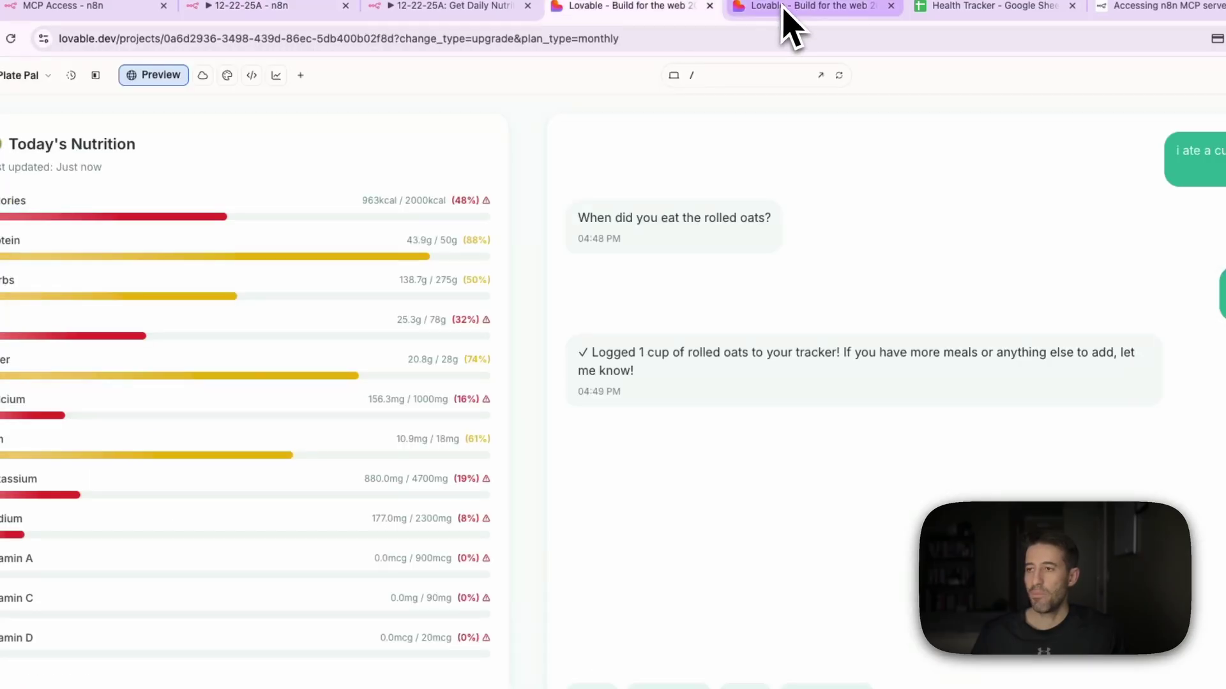